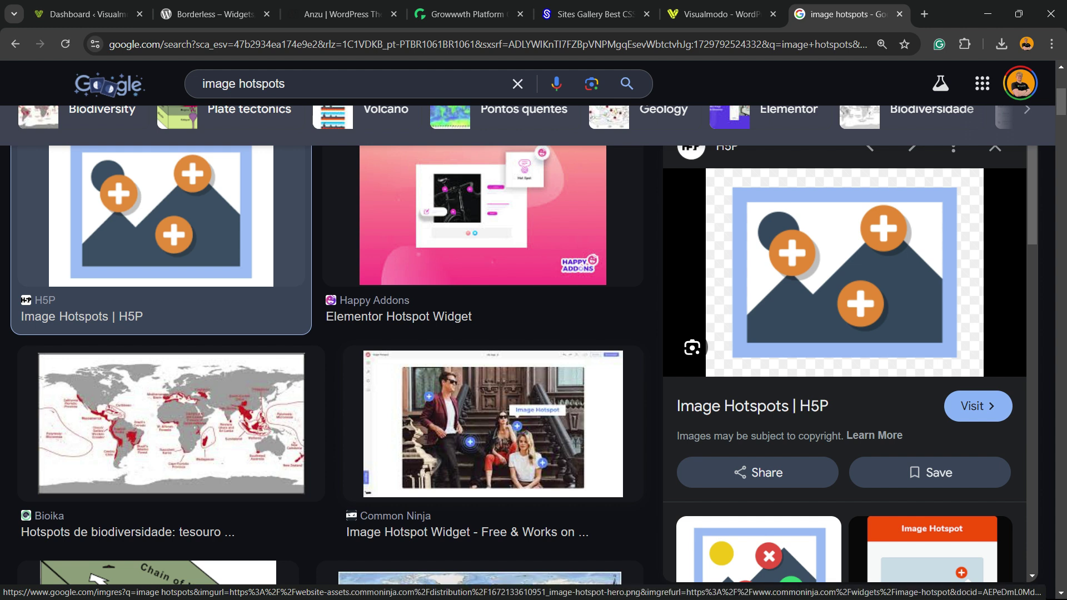
- Preview the Common Ninja Image Hotspot Widget result in the Google image results
click(492, 423)
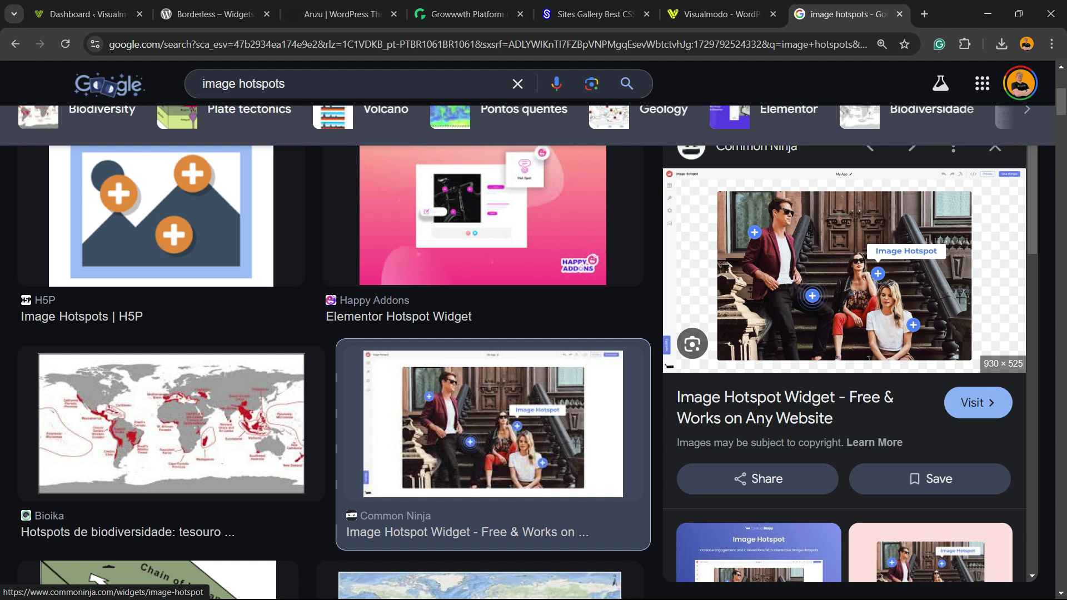
- Search the Add New Plugin page for 'Image Hotspot by DevVN'
key(ctrl+1)
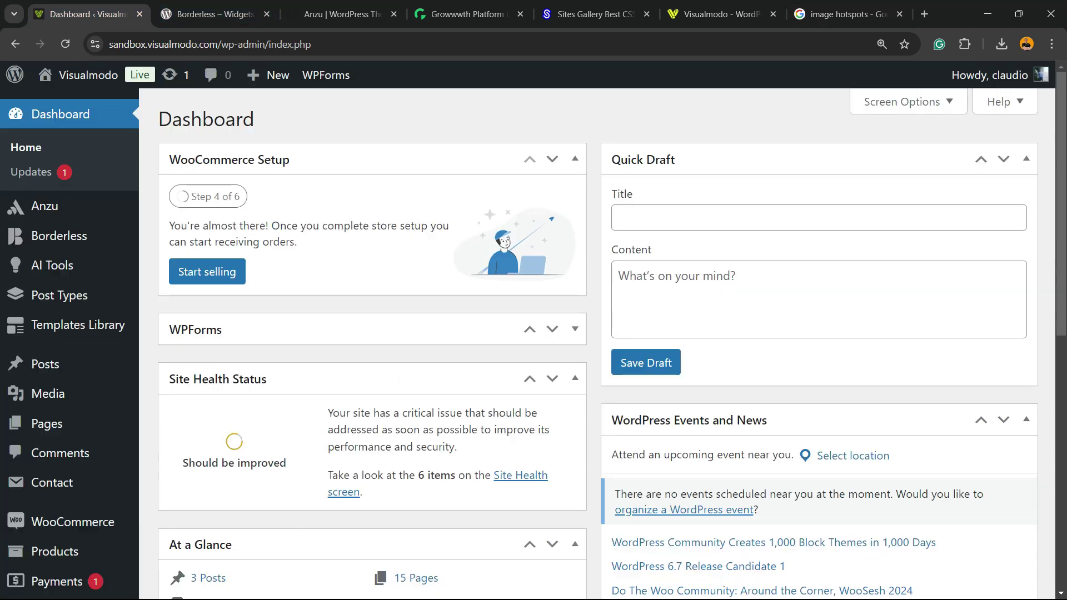
scroll(333, 334, down, 2)
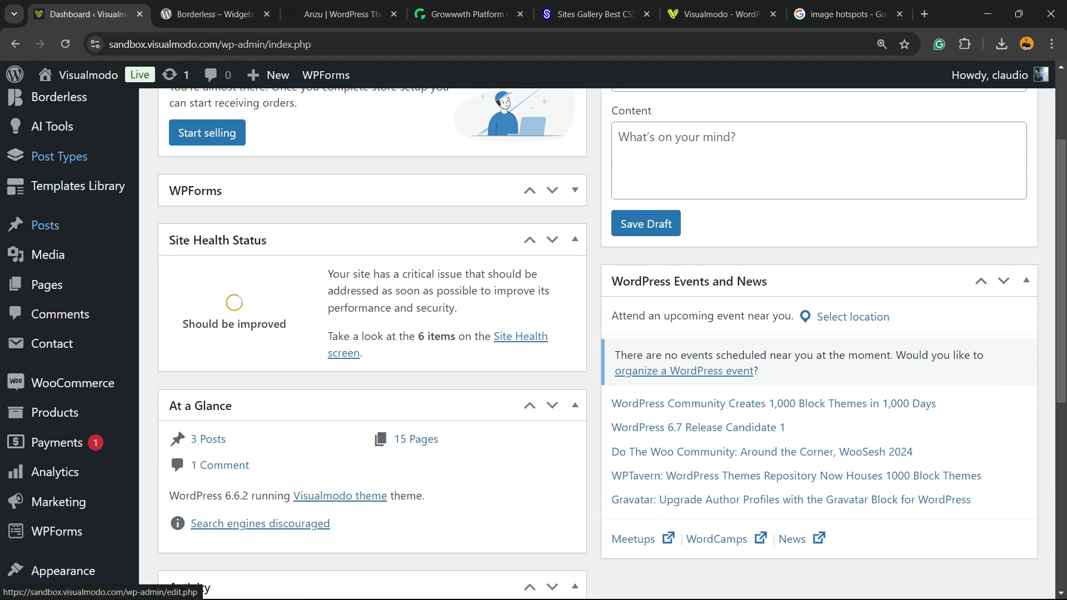
scroll(84, 333, up, 2)
scroll(84, 375, down, 3)
scroll(83, 375, down, 2)
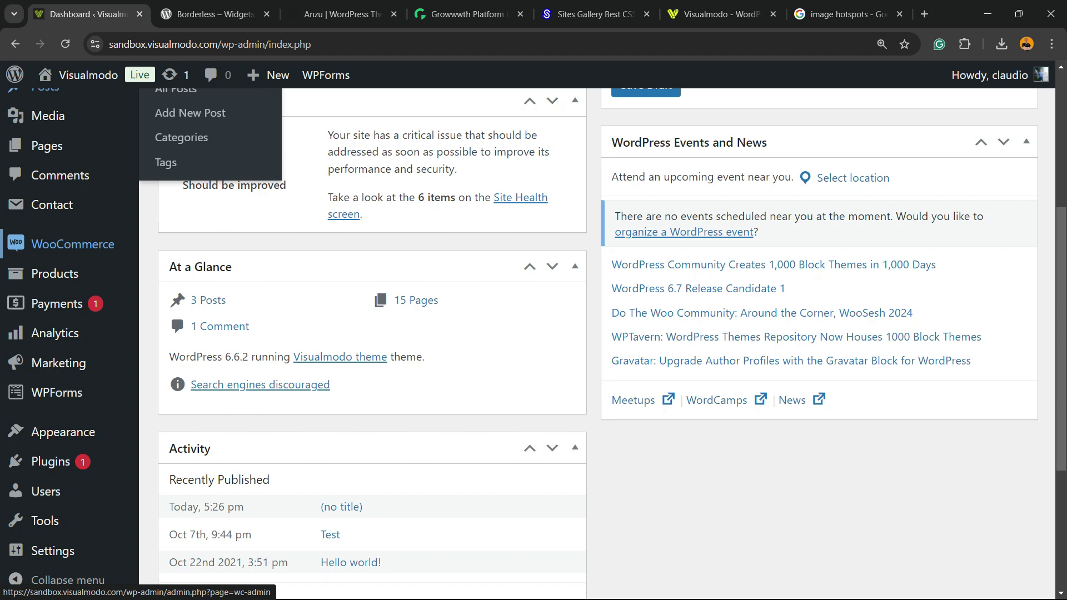
mouse_move(50, 461)
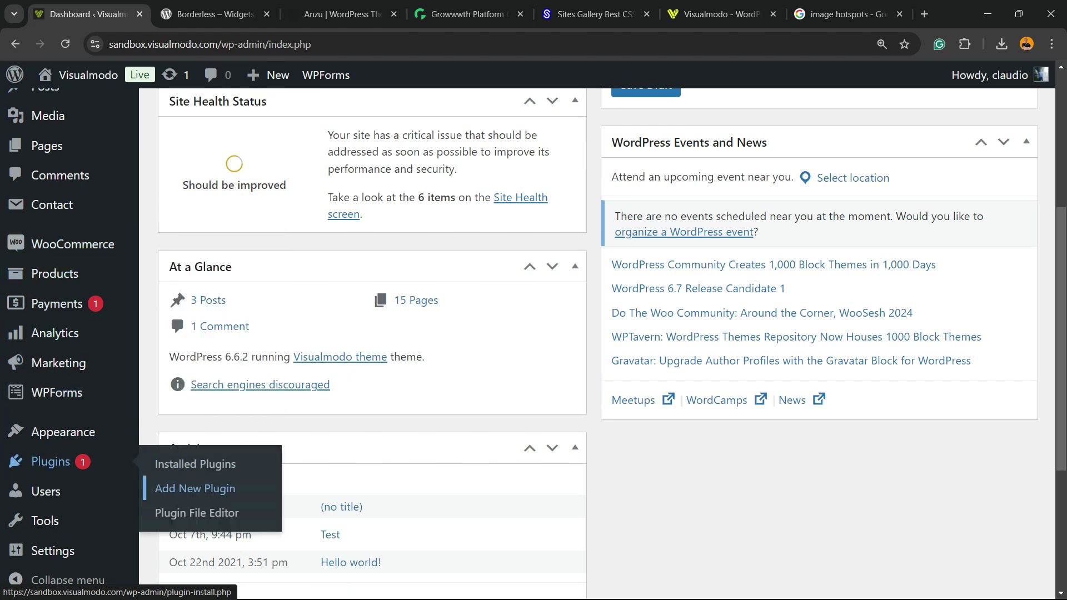
click(208, 489)
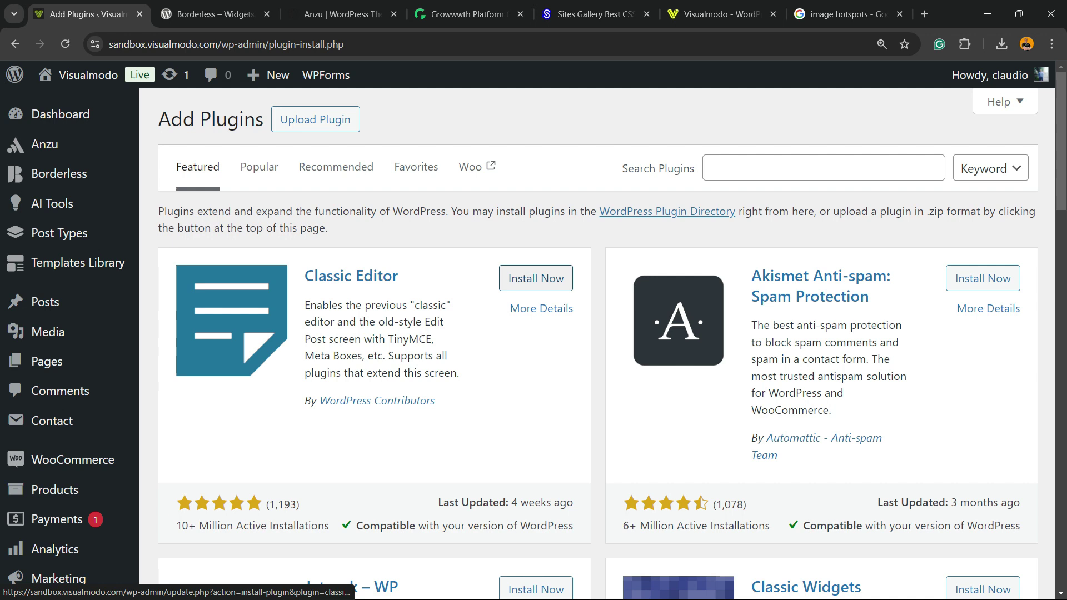
drag(696, 168, 622, 168)
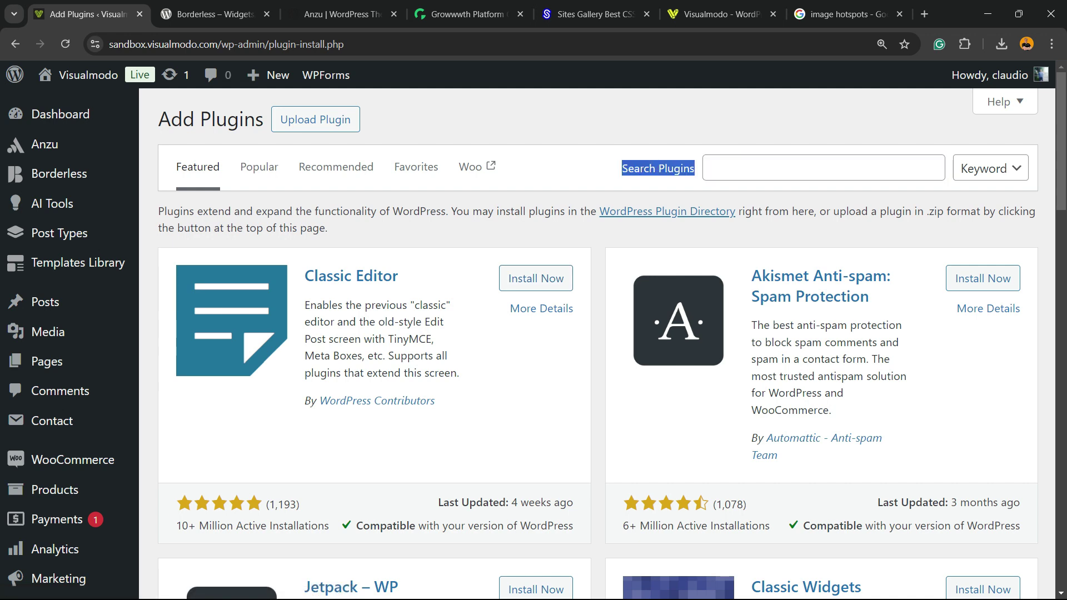
click(823, 168)
text(Image Hotspot by DevVN)
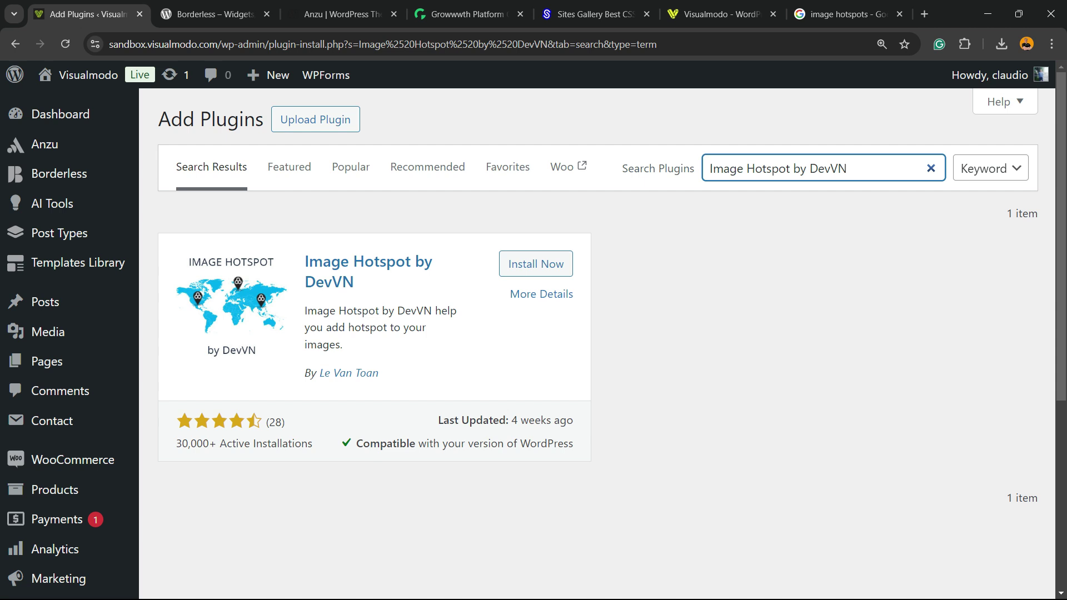
- Install and activate the Image Hotspot by DevVN plugin
click(536, 264)
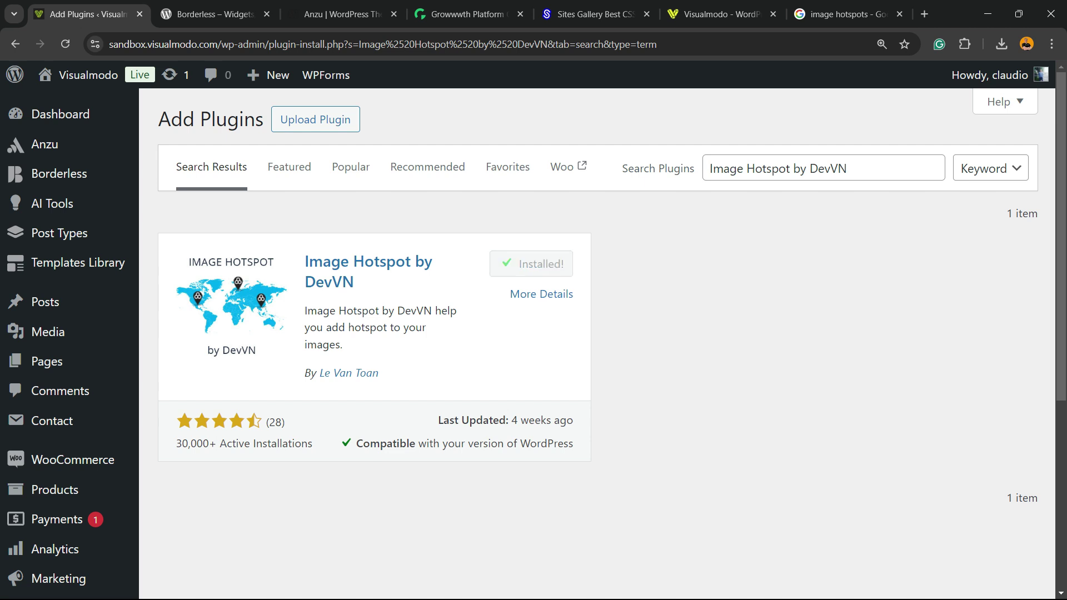
click(543, 263)
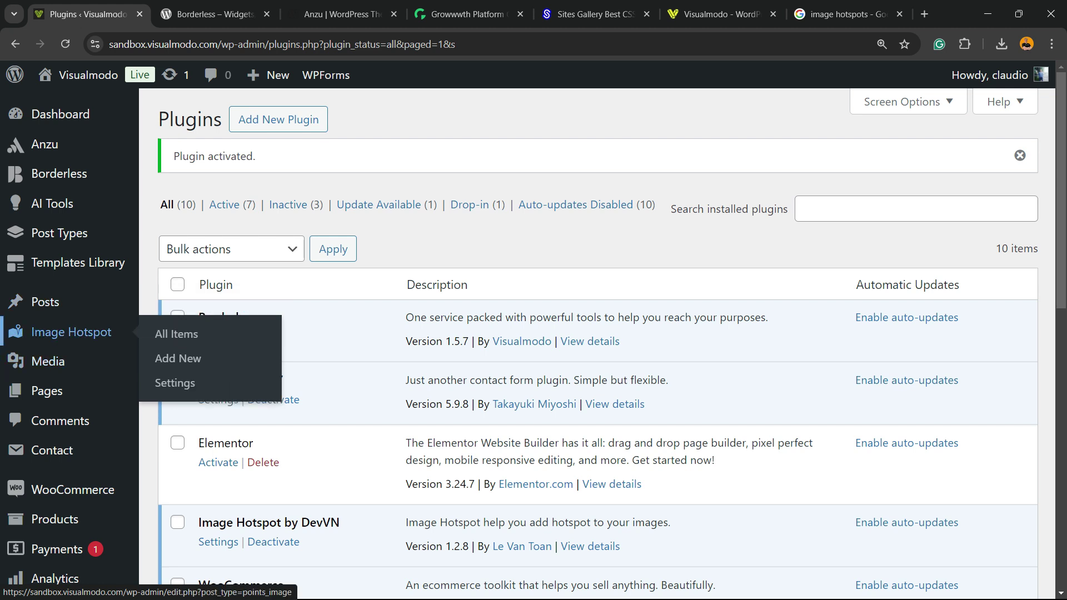
- Create a new Image Hotspot item, then move through the Google tab to the Anzu theme page
click(178, 358)
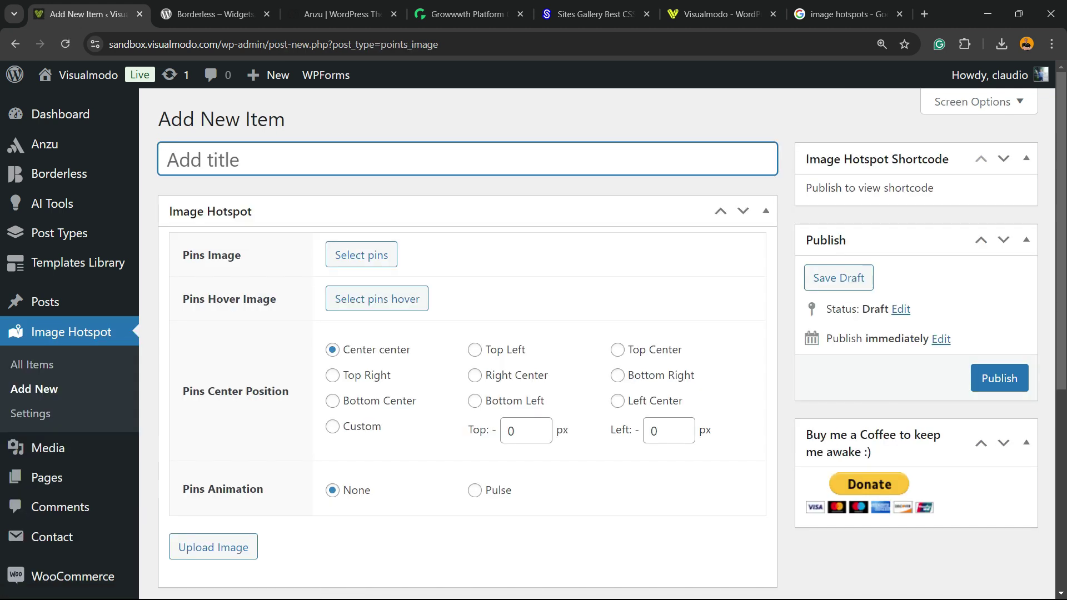
text(44e4e)
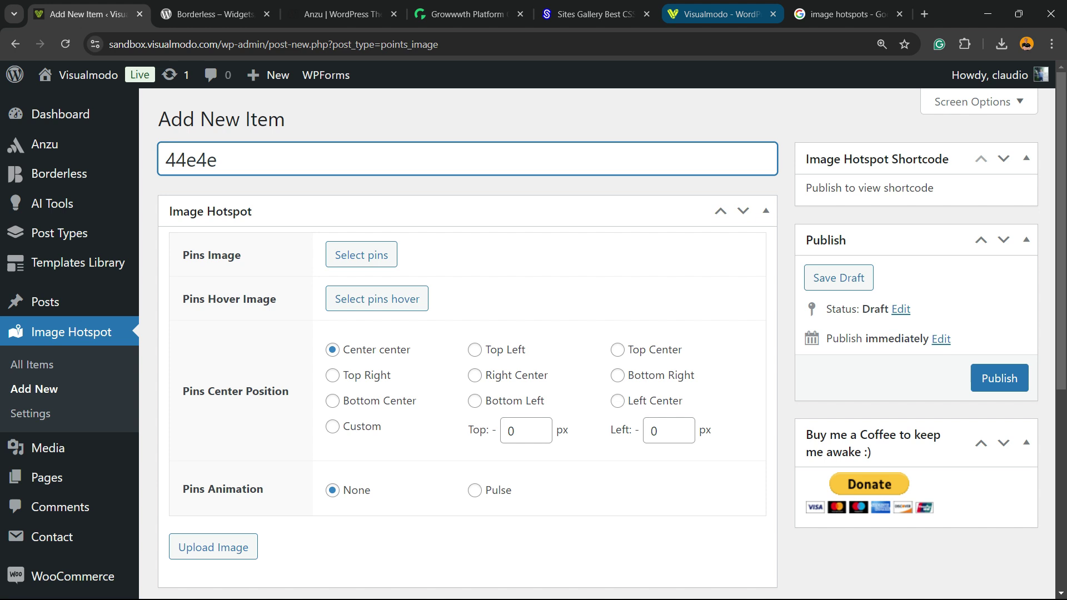
click(846, 13)
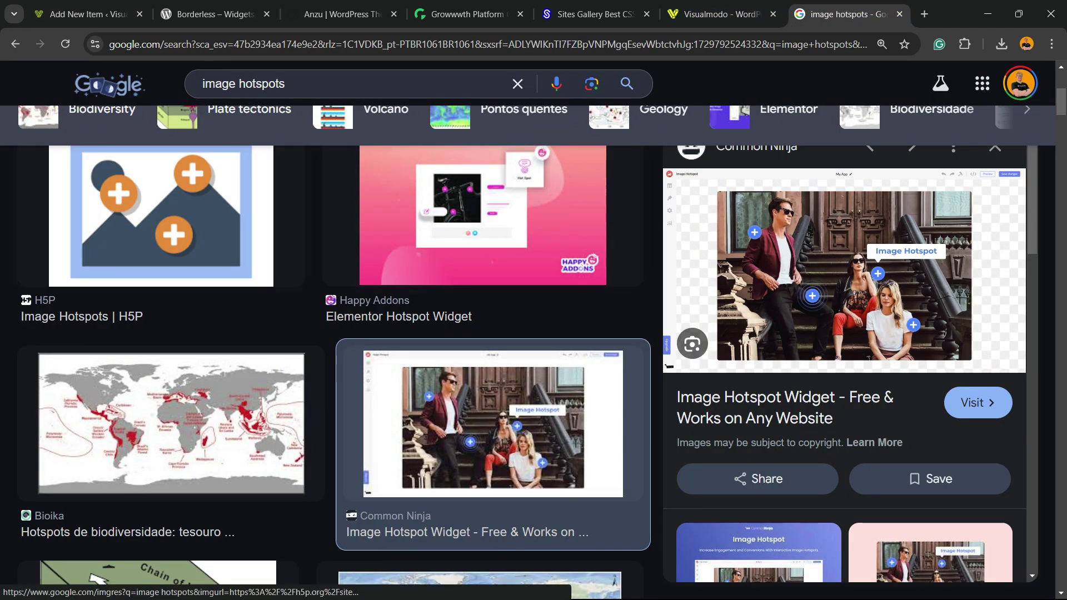
scroll(334, 376, down, 3)
scroll(334, 375, down, 3)
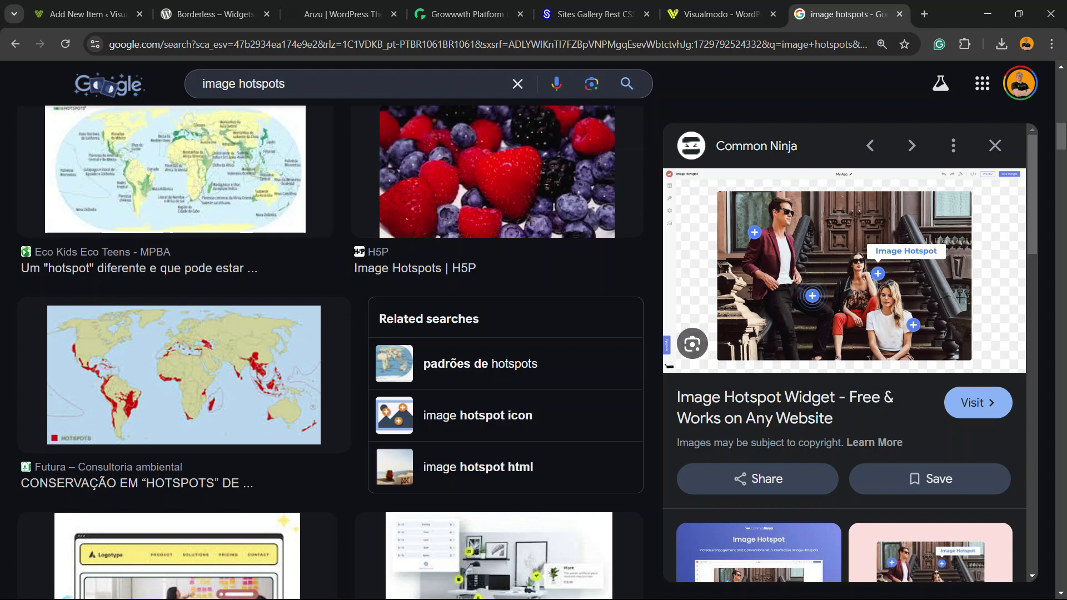
click(342, 14)
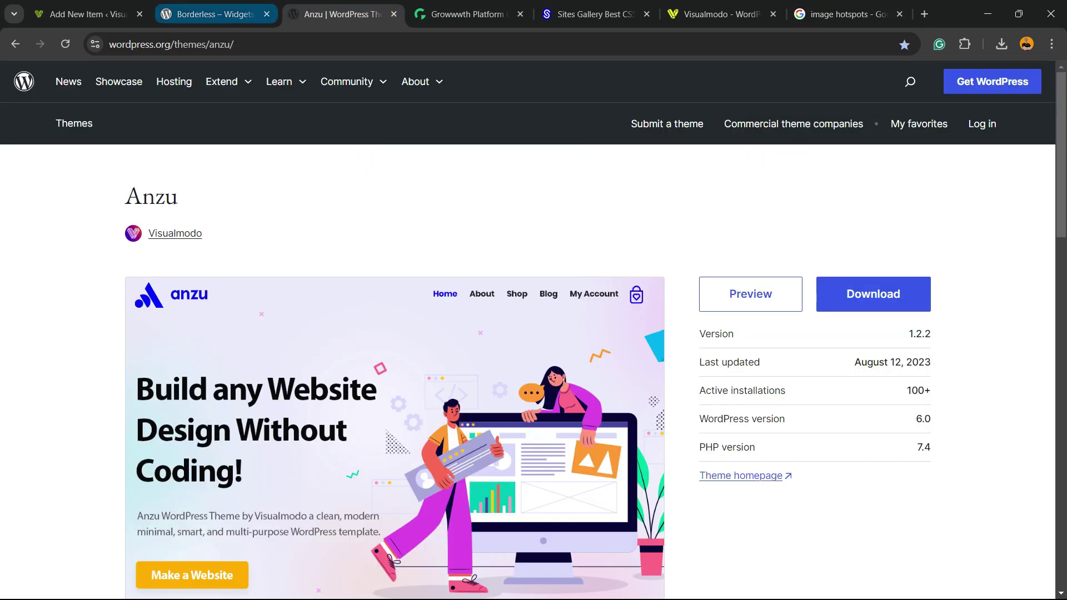
- Choose the small red pin from the media library as the hotspot's pins image
click(83, 14)
click(359, 253)
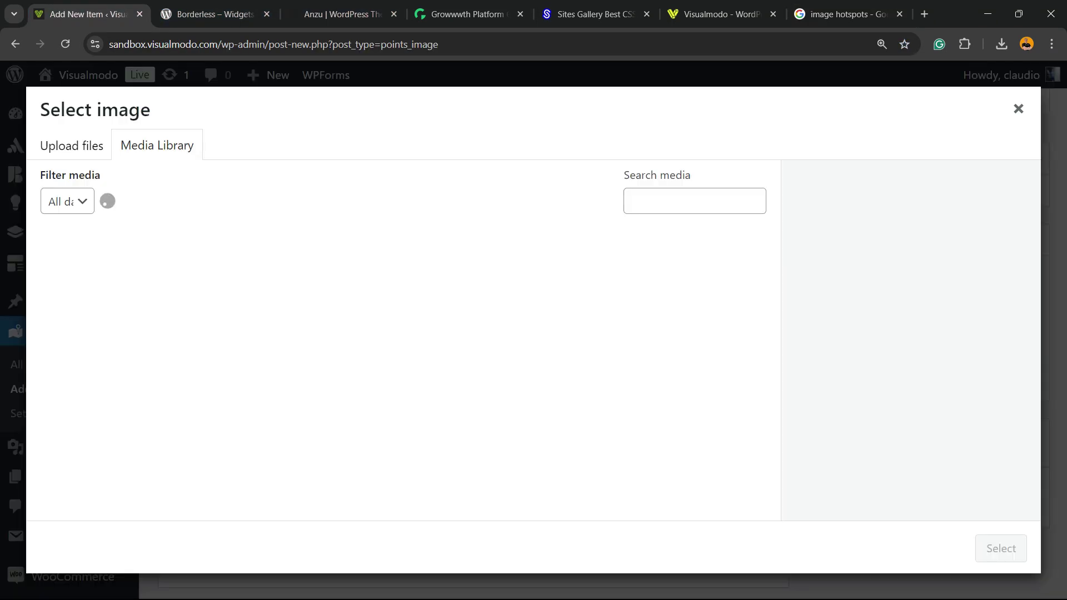
click(94, 285)
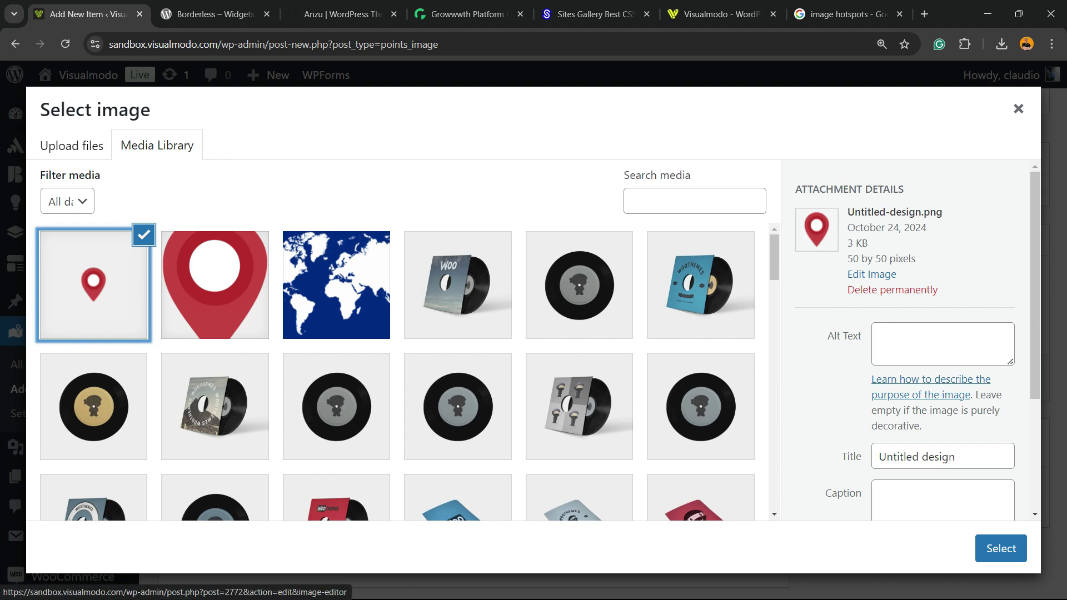
click(1000, 547)
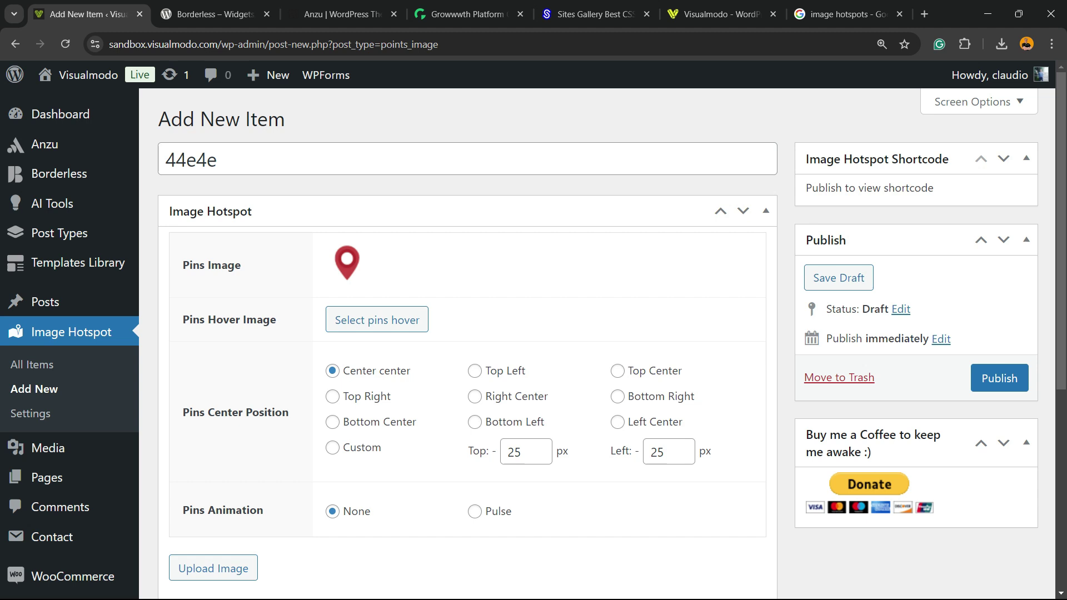
scroll(350, 258, down, 2)
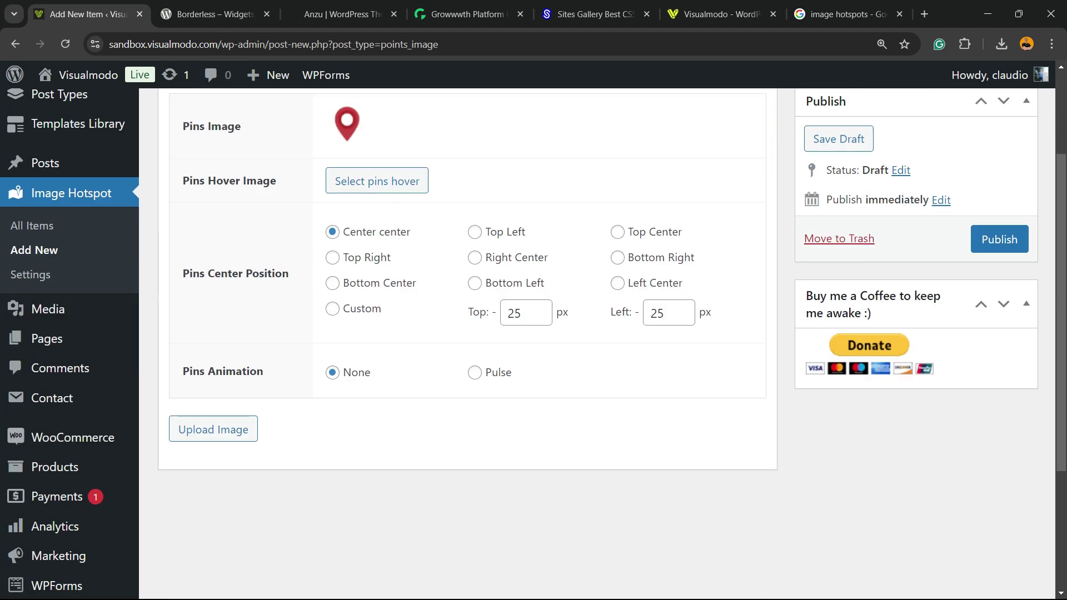
- Set Pins Animation to Pulse and begin choosing the base image from the media library
click(473, 371)
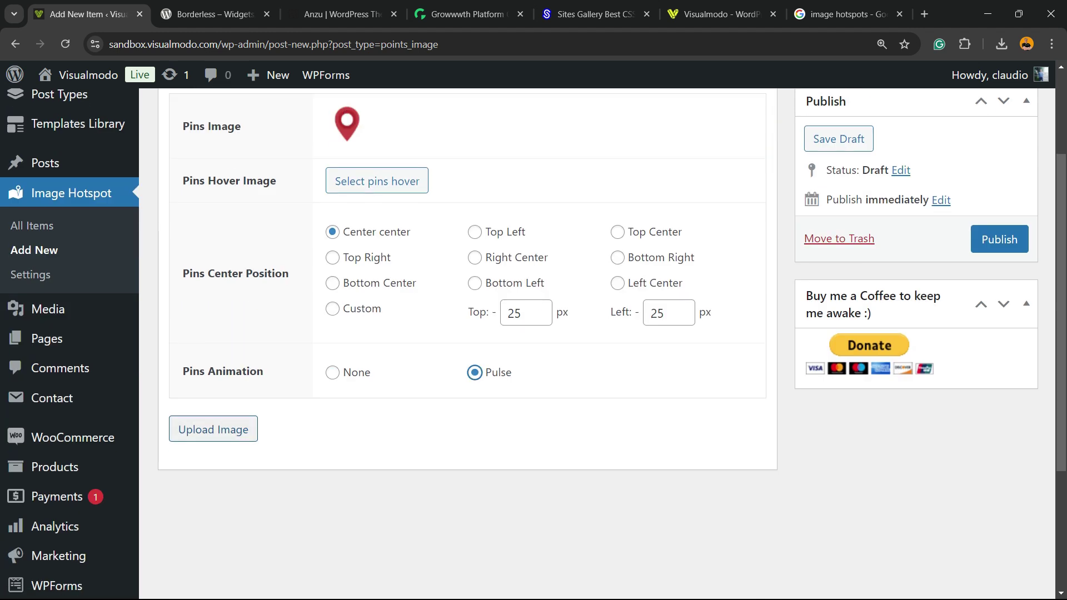
click(213, 429)
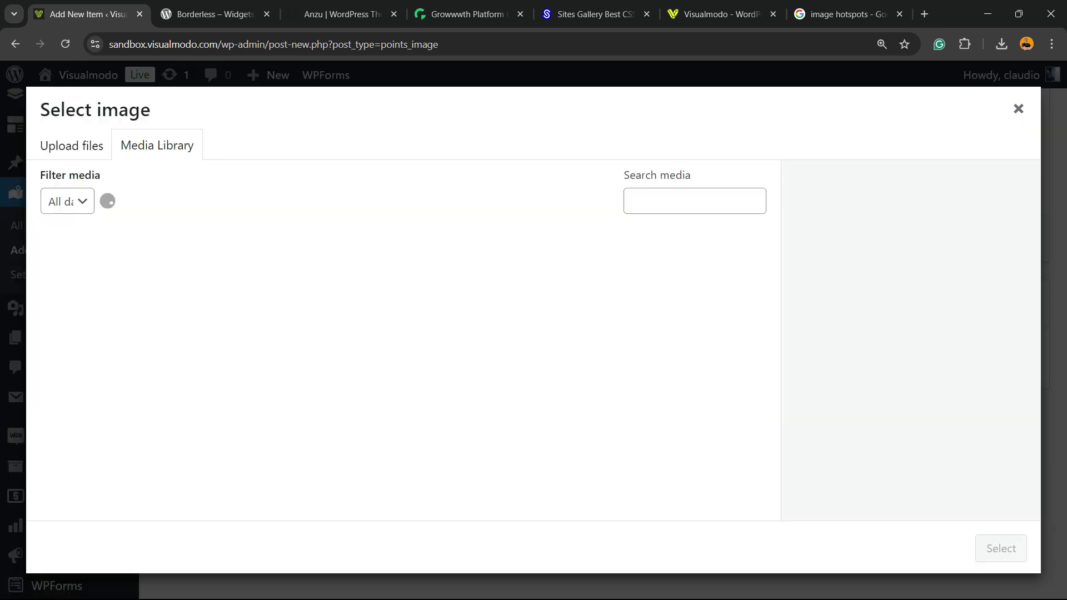
- Insert the world map image as the hotspot's base image
click(336, 285)
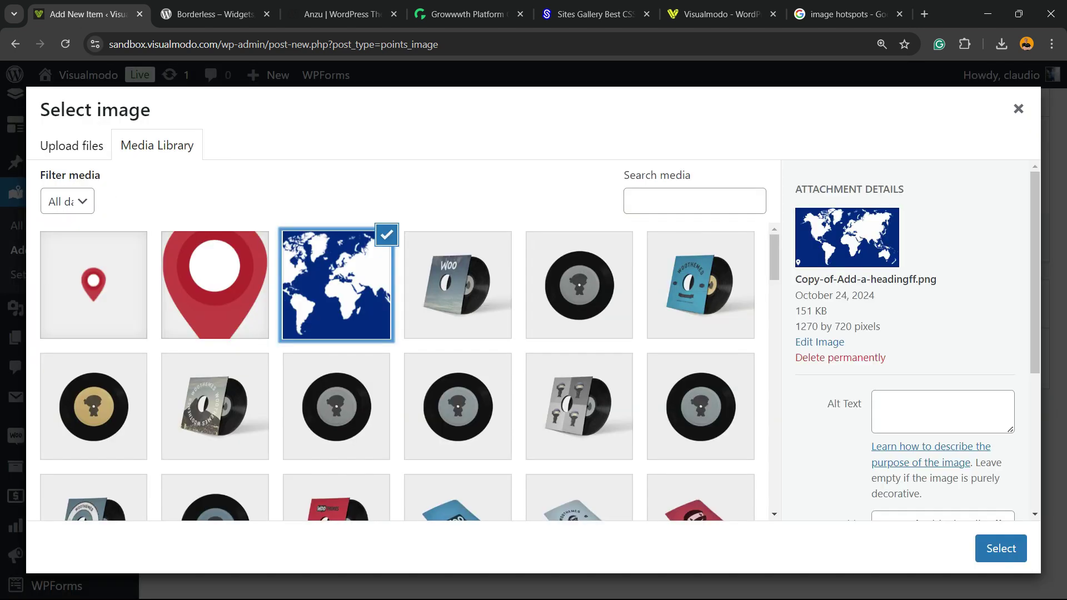
click(1000, 547)
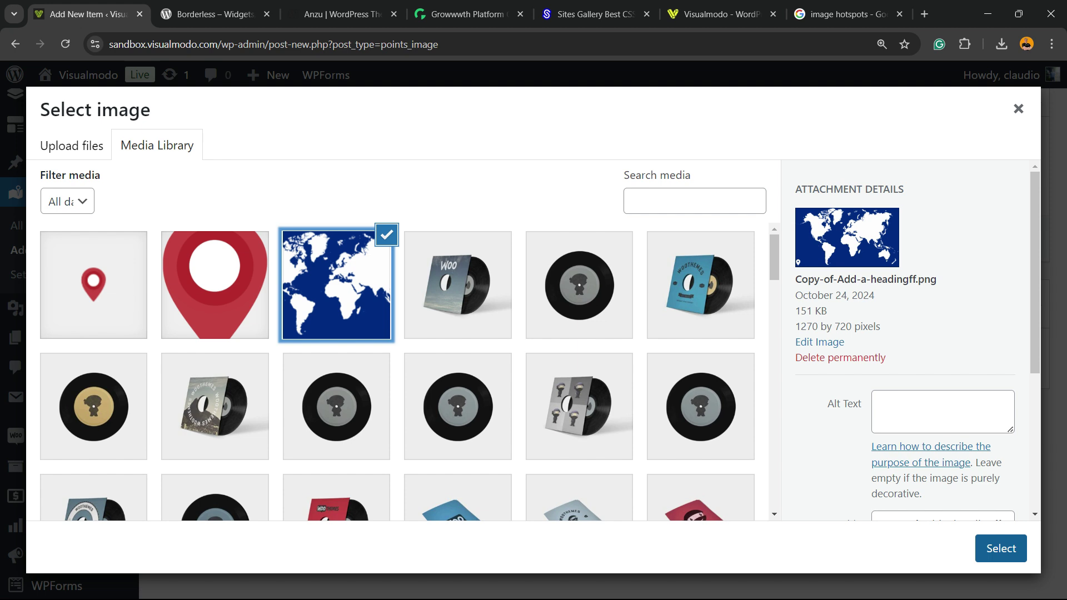
scroll(467, 375, down, 3)
scroll(467, 334, up, 5)
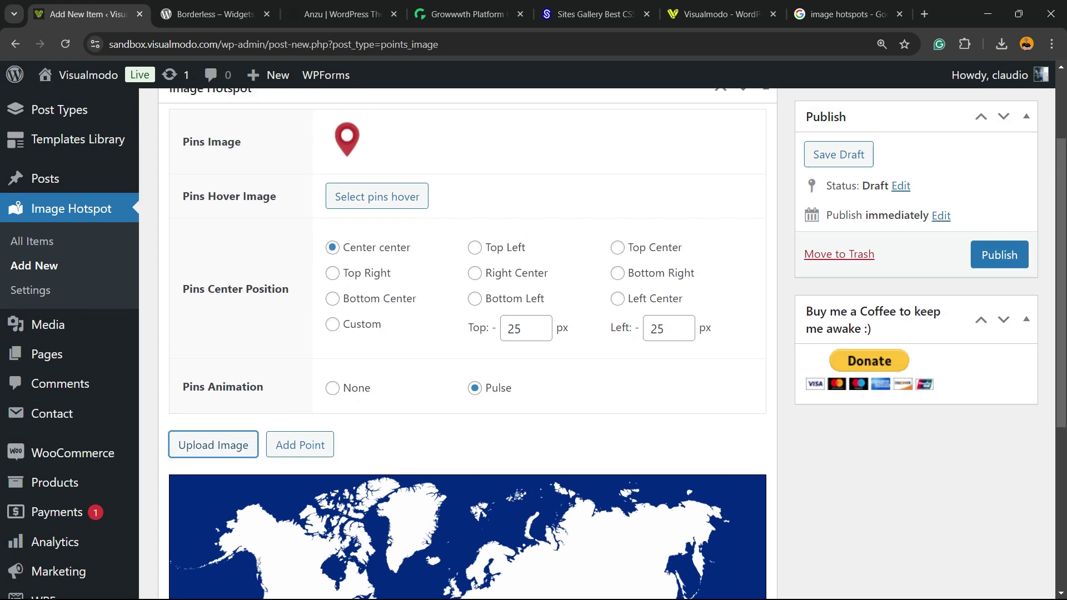
scroll(468, 333, down, 5)
- Add pins and place them over North America, South America, Asia and Africa on the map
click(299, 290)
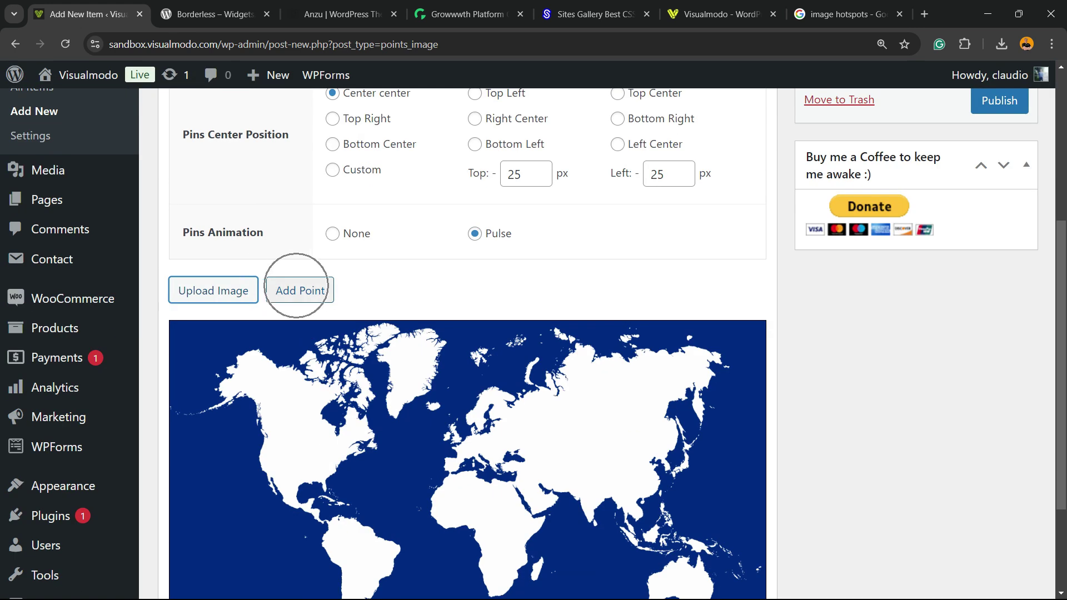
click(300, 290)
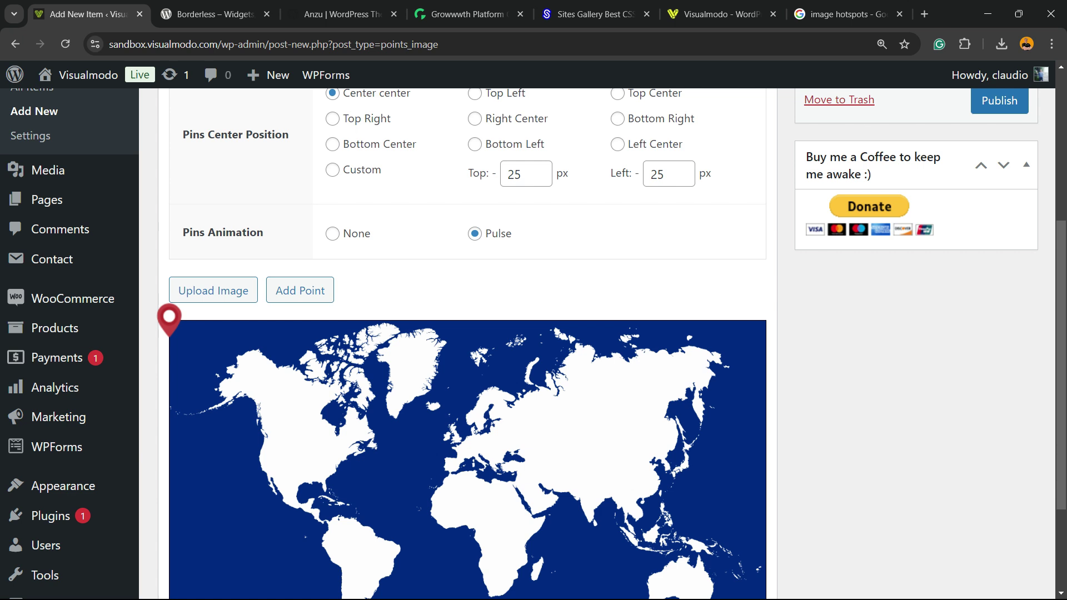
drag(171, 321, 307, 446)
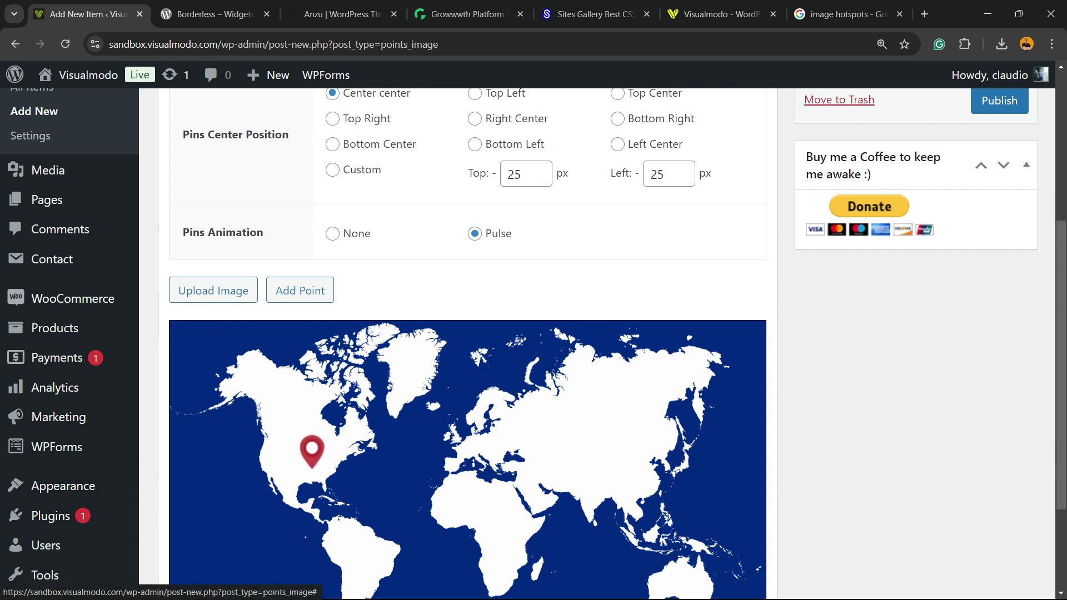
click(299, 290)
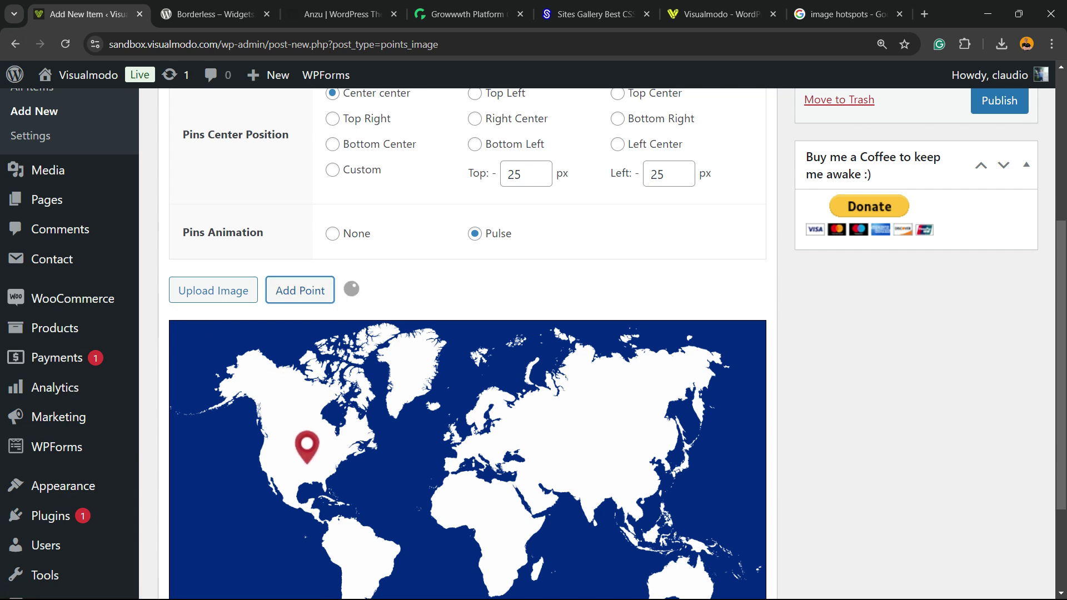
drag(170, 319, 373, 550)
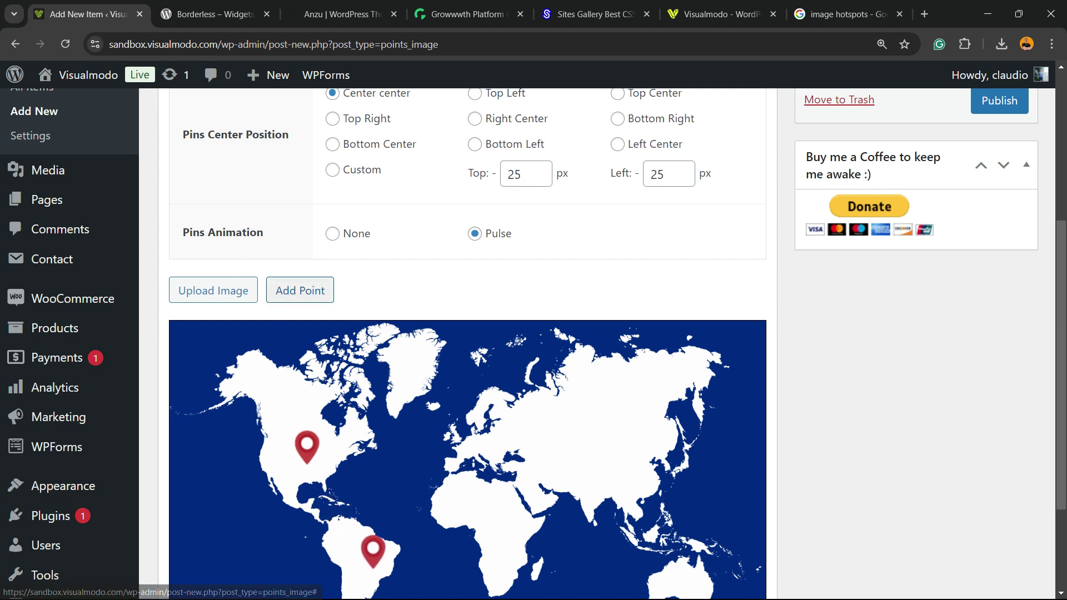
click(299, 291)
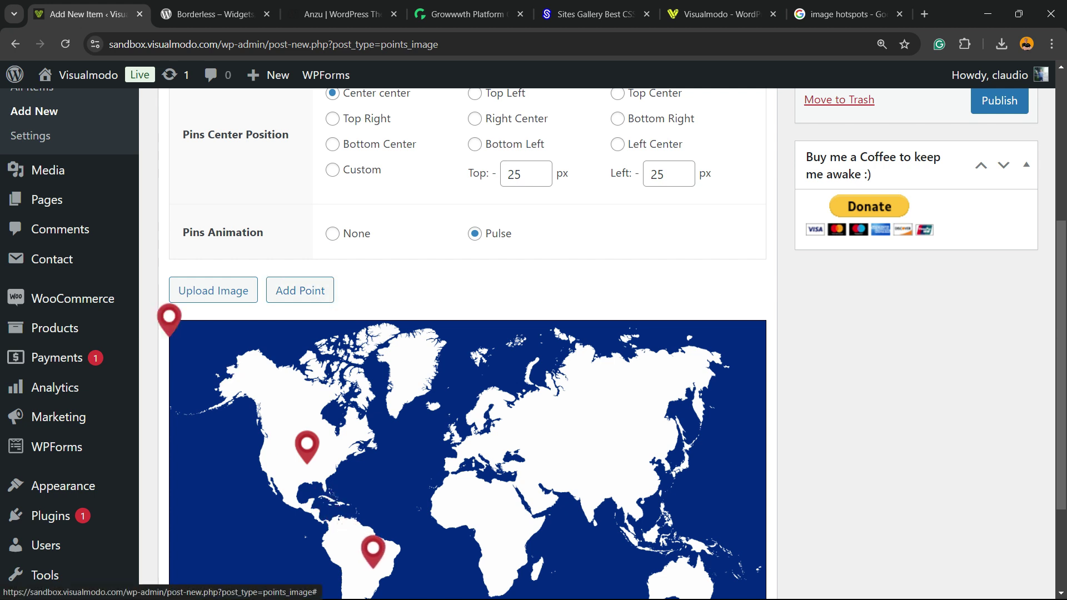
drag(168, 319, 599, 428)
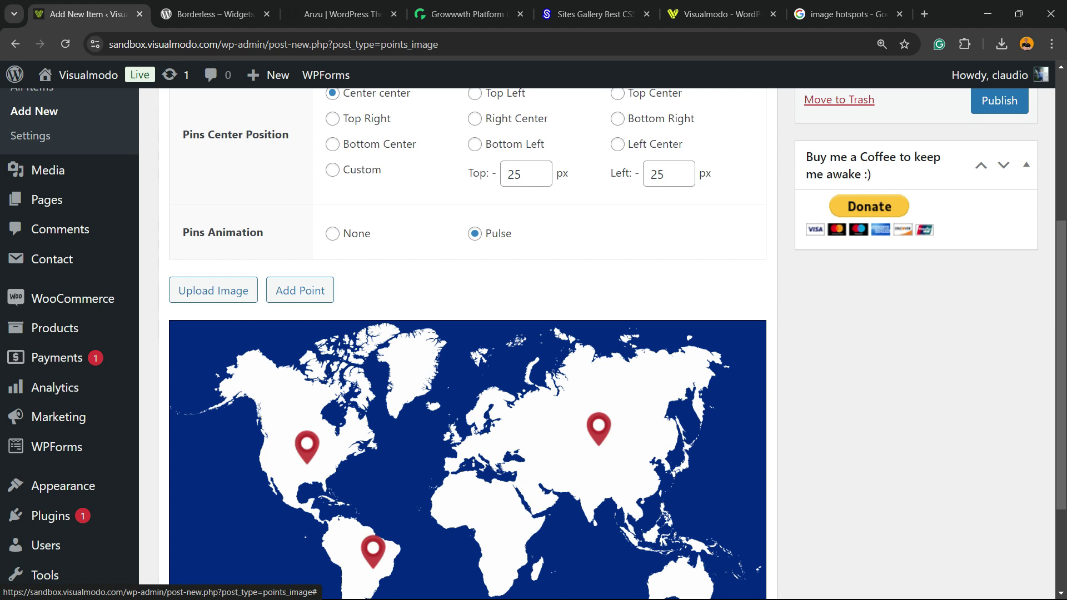
click(299, 291)
drag(170, 319, 511, 523)
scroll(511, 417, down, 2)
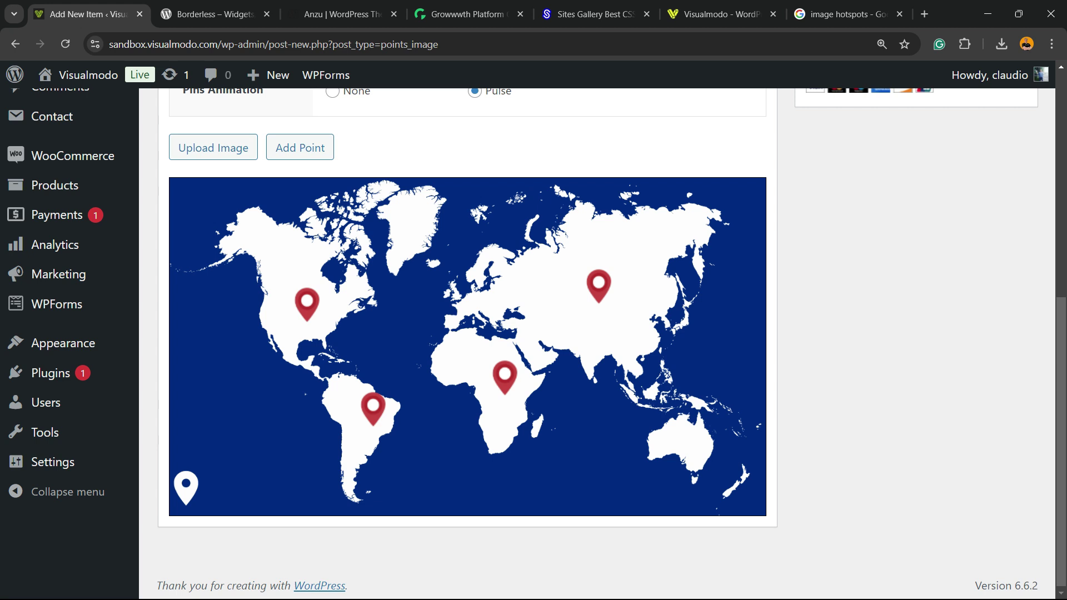
scroll(510, 375, up, 10)
scroll(510, 375, down, 5)
scroll(510, 375, down, 2)
scroll(510, 375, up, 2)
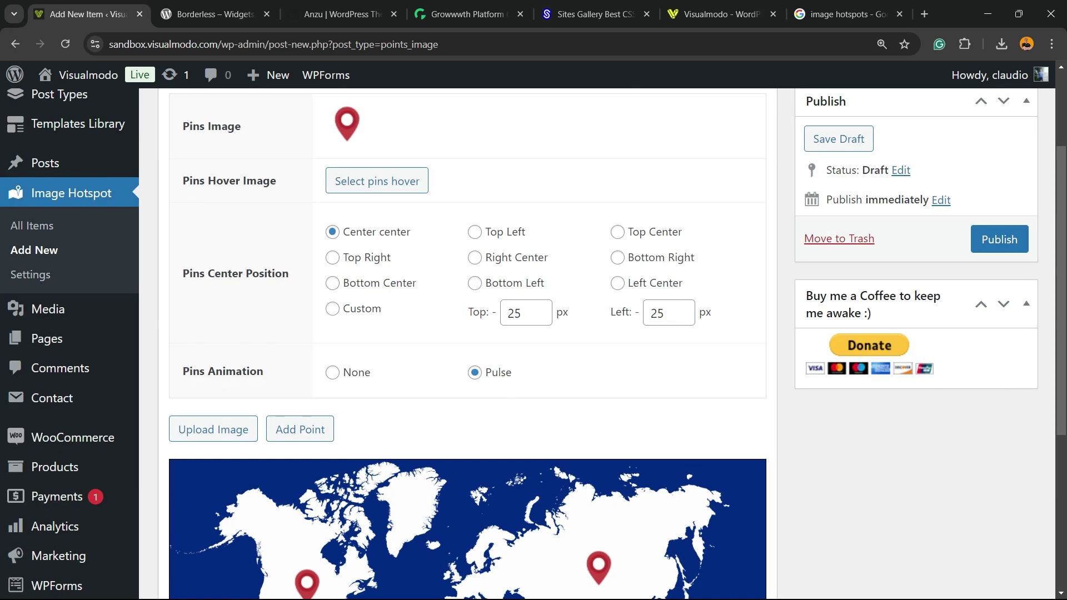
- Publish the hotspot item and copy its shortcode from the Image Hotspot Shortcode box
click(999, 239)
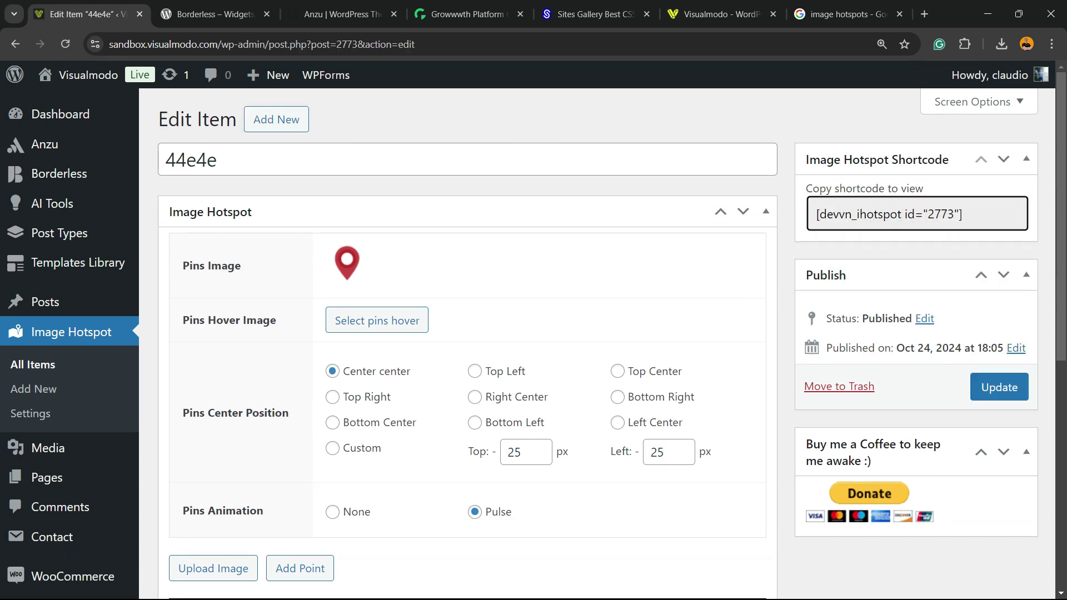
drag(804, 188, 923, 189)
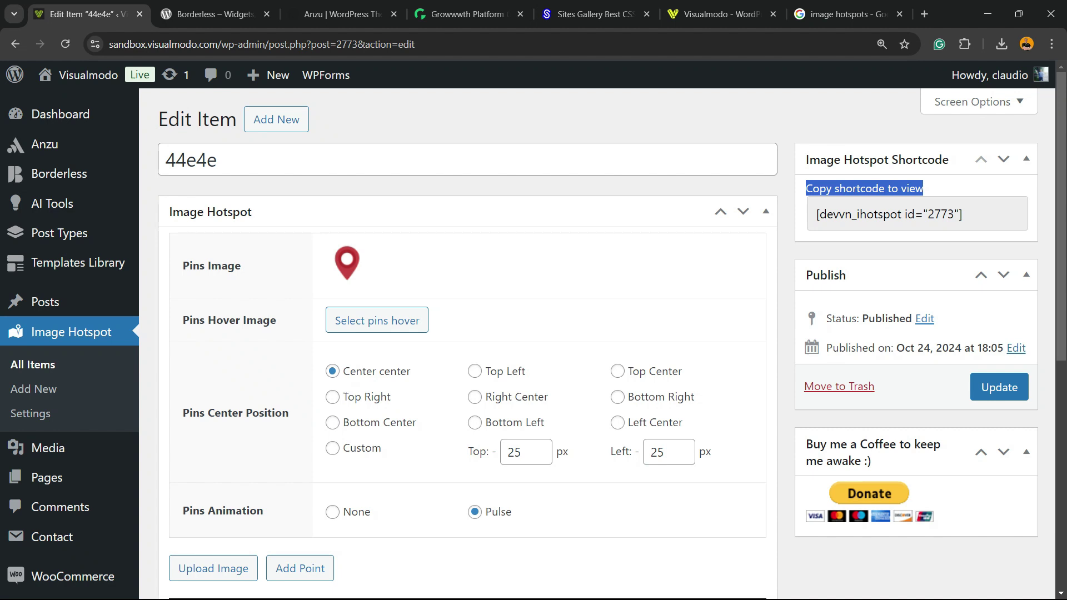
click(888, 214)
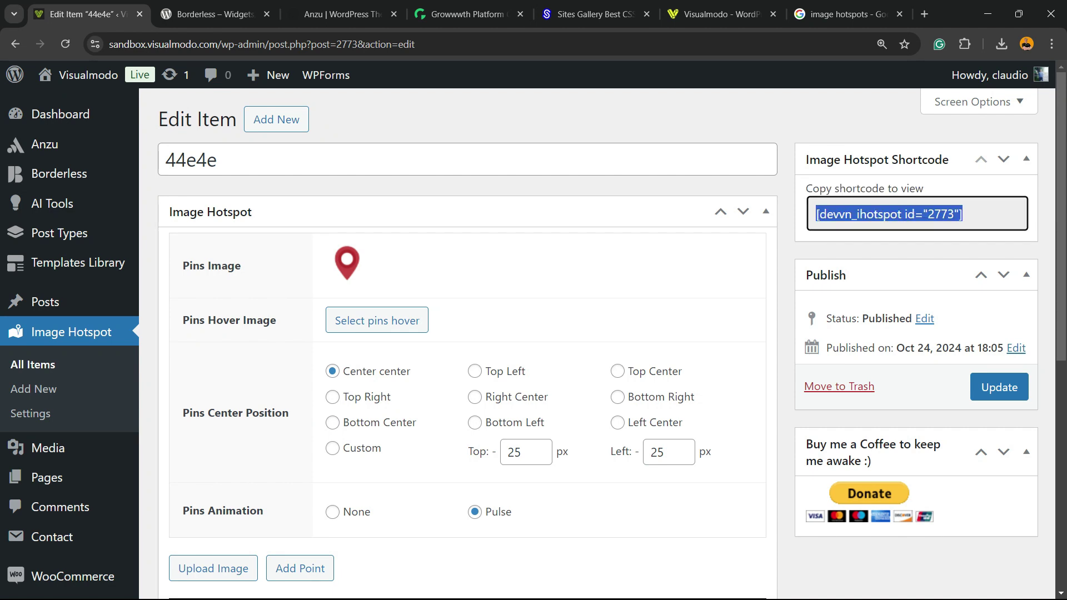
key(ctrl+c)
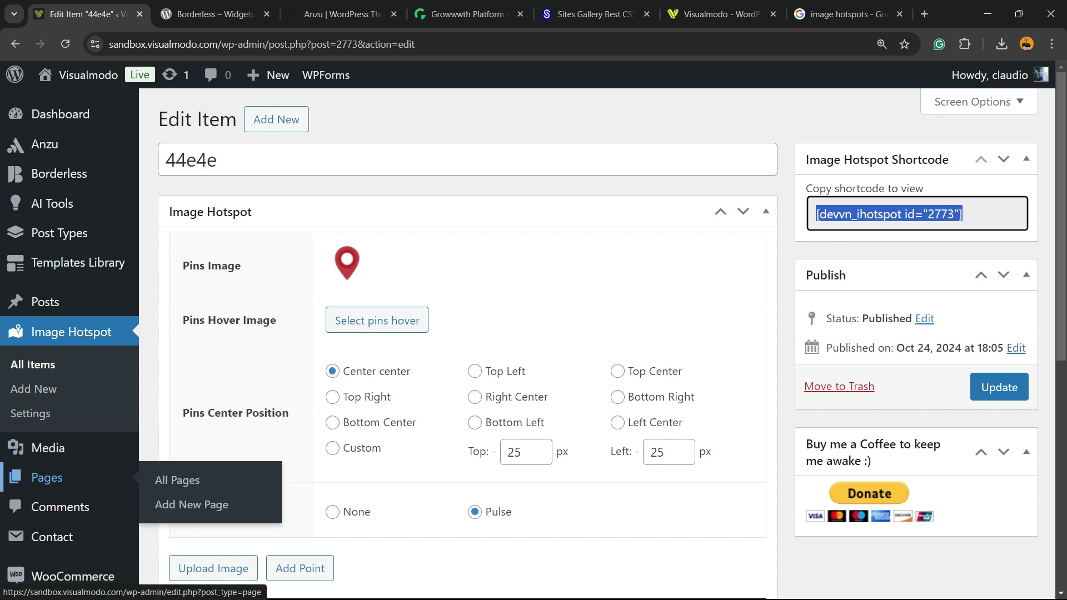
- Open Pages > Add New Page in another tab and switch to it
right_click(192, 504)
click(275, 373)
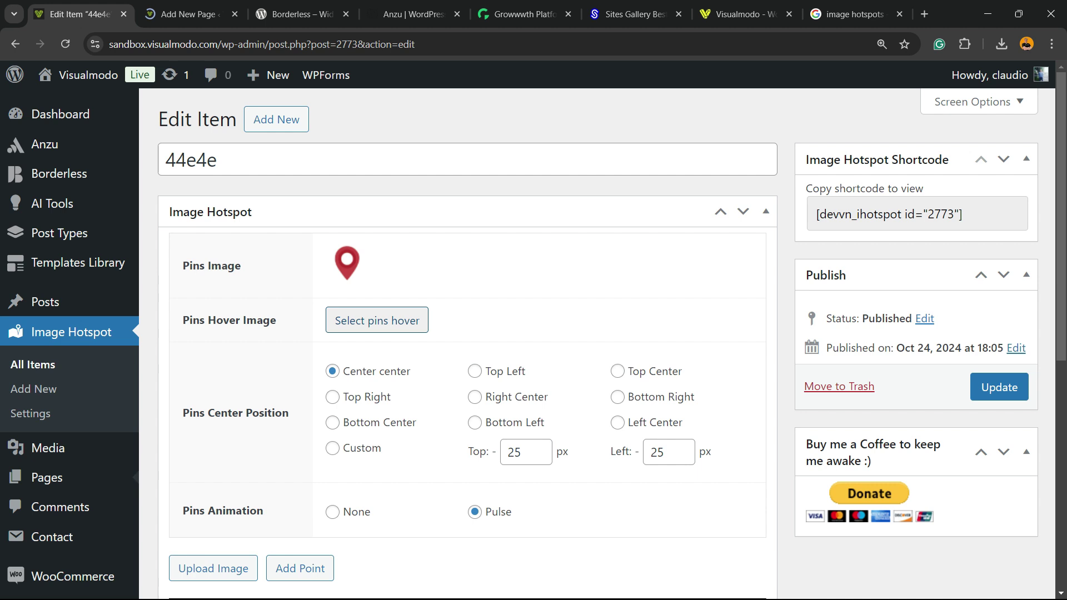
click(188, 14)
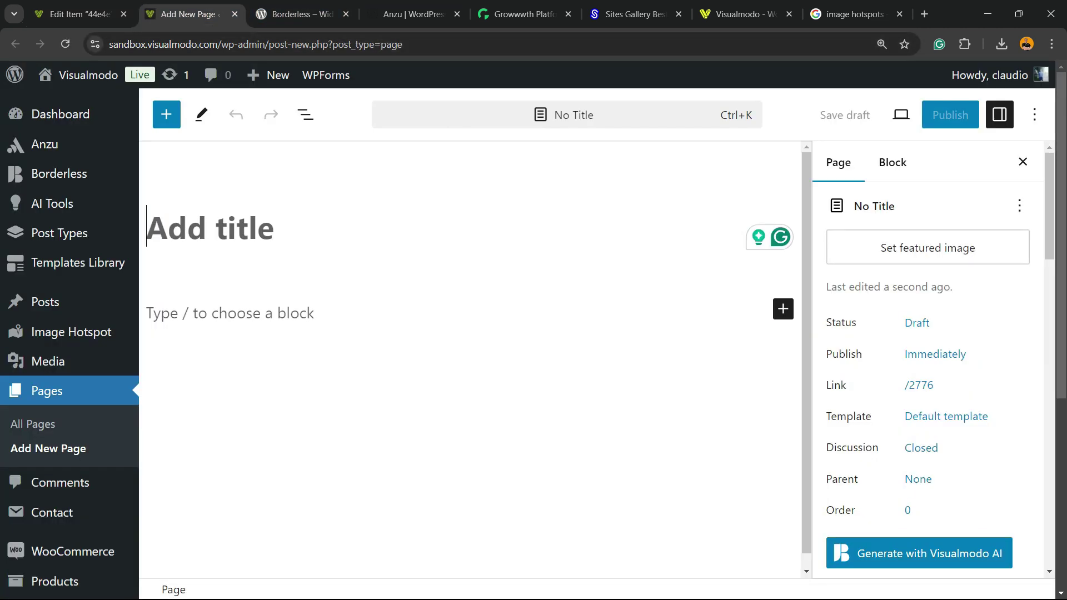
- Insert a Shortcode block containing the pasted [devvn_ihotspot id="2773"] shortcode
click(783, 308)
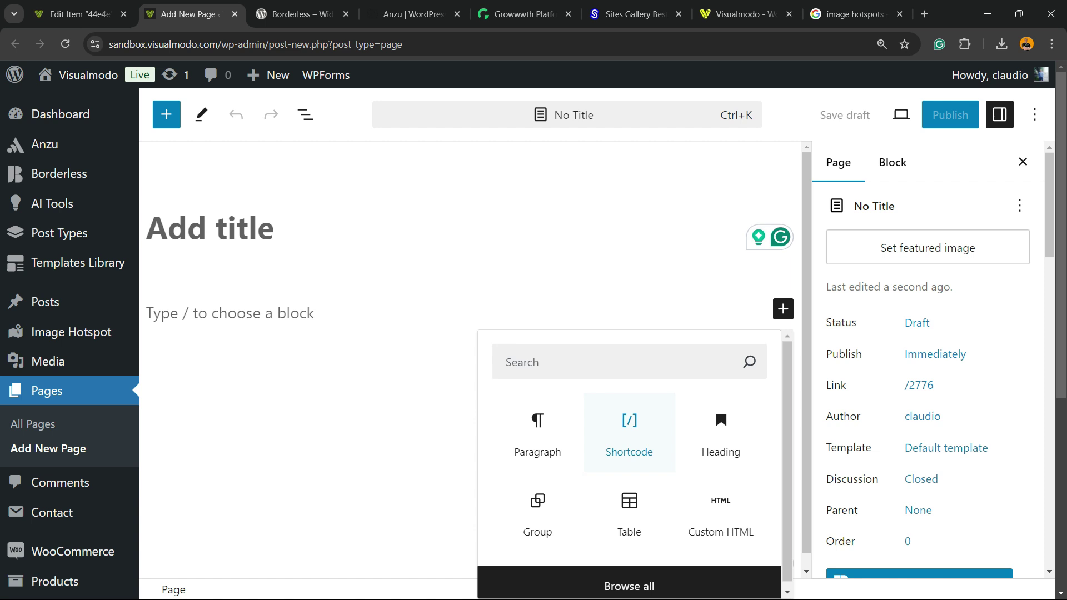
click(628, 434)
key(ctrl+v)
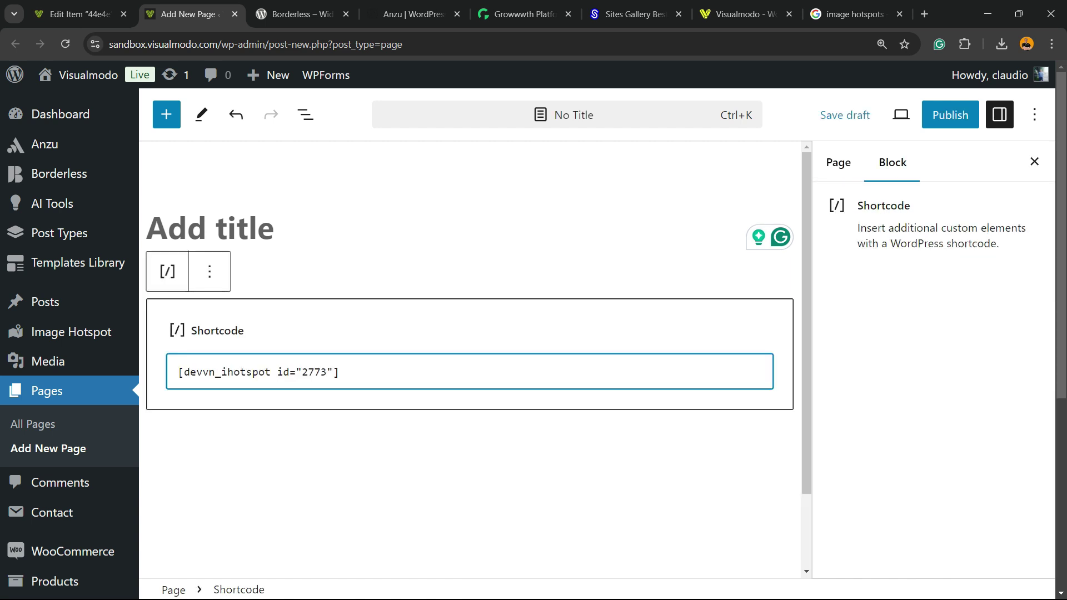
click(467, 492)
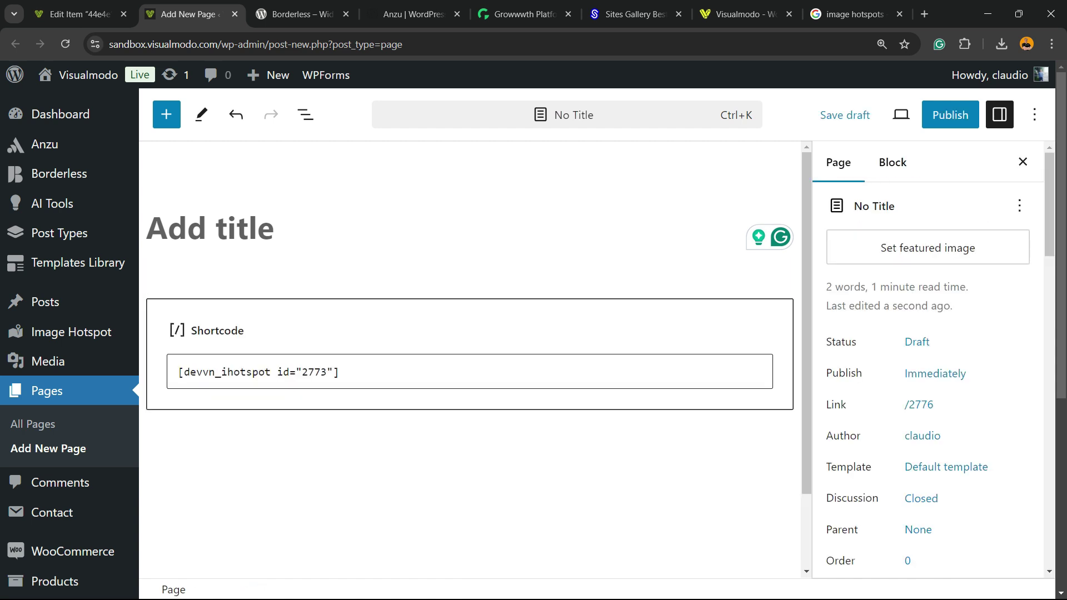
click(470, 371)
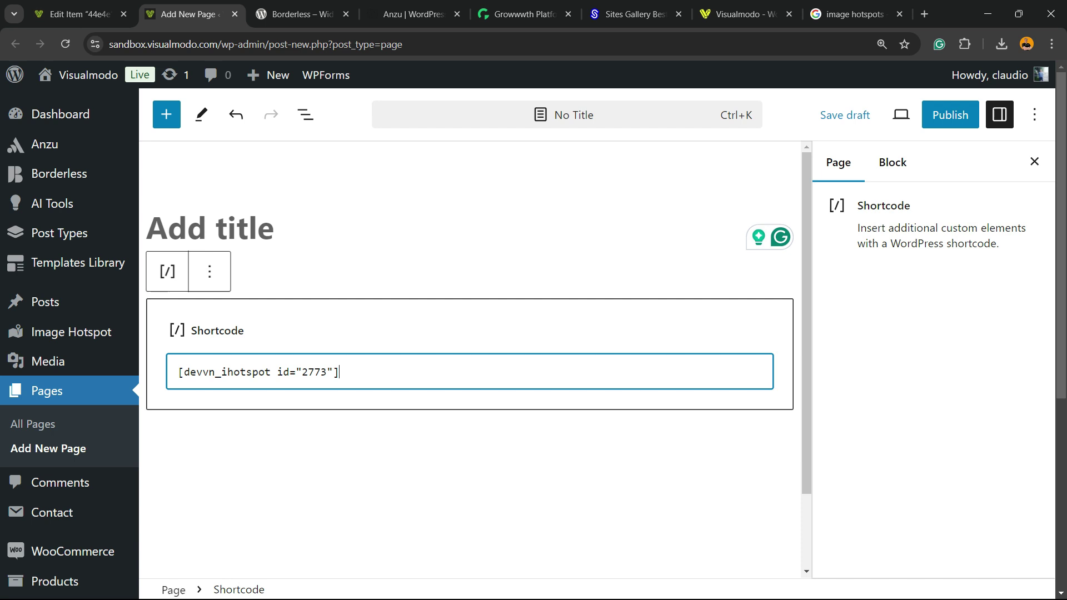
key(ctrl+a)
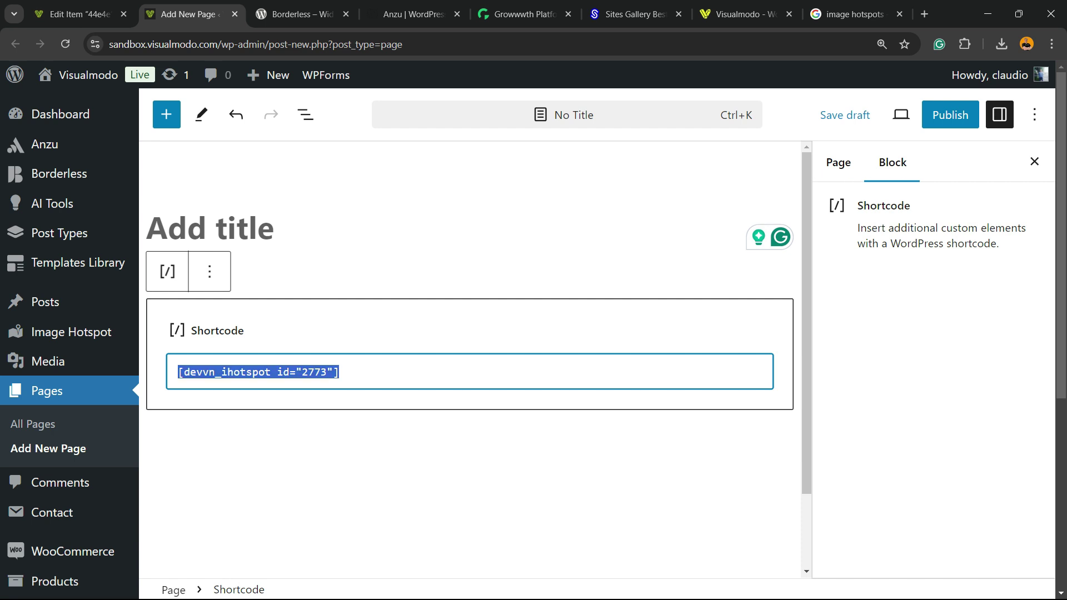
- Publish the new page and confirm publishing
click(950, 114)
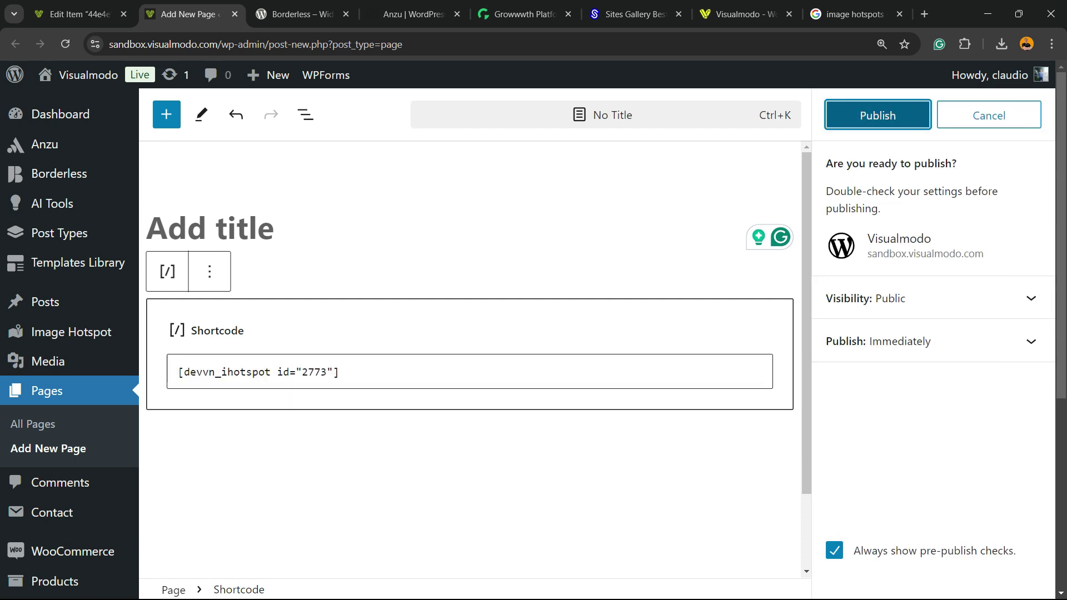
click(874, 114)
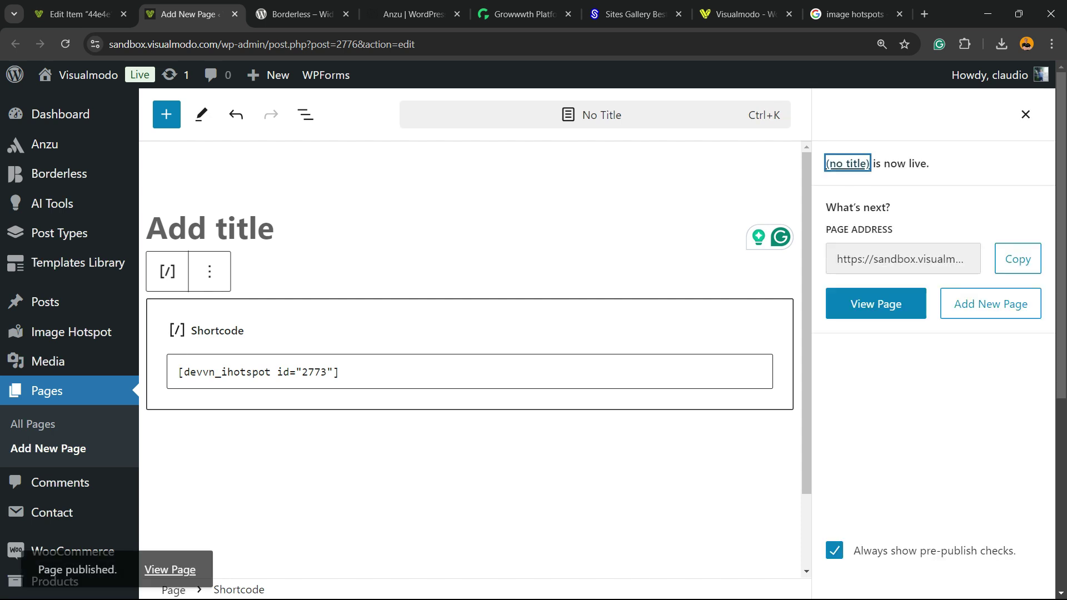
- View the live published page showing the pinned world map
click(170, 561)
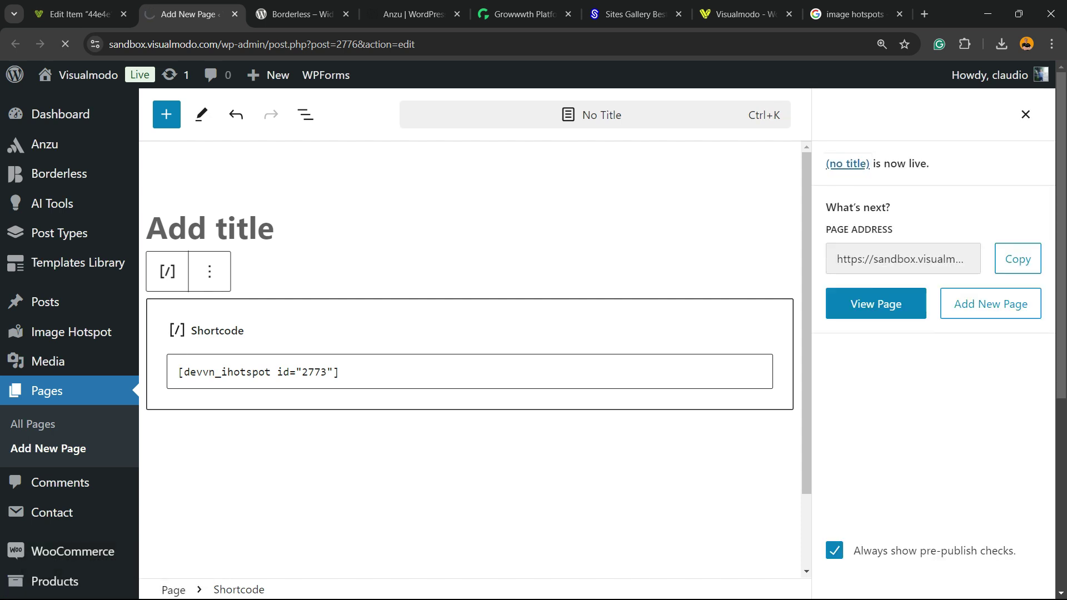
scroll(533, 333, down, 2)
scroll(533, 333, down, 2)
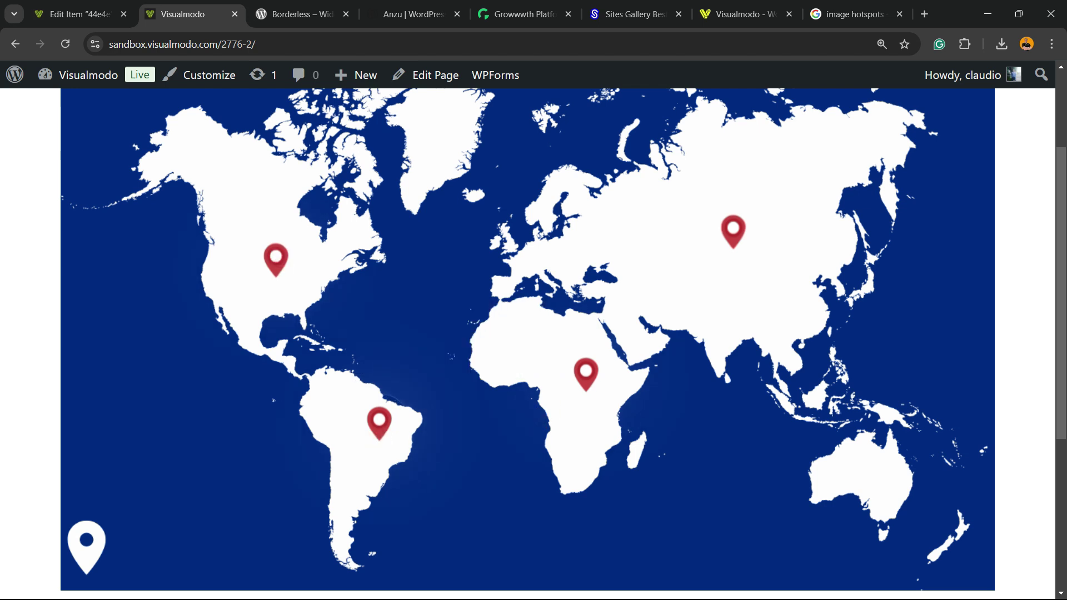
- Back in the hotspot editor, underline the word ede1q2e in a pin's tooltip content
click(79, 14)
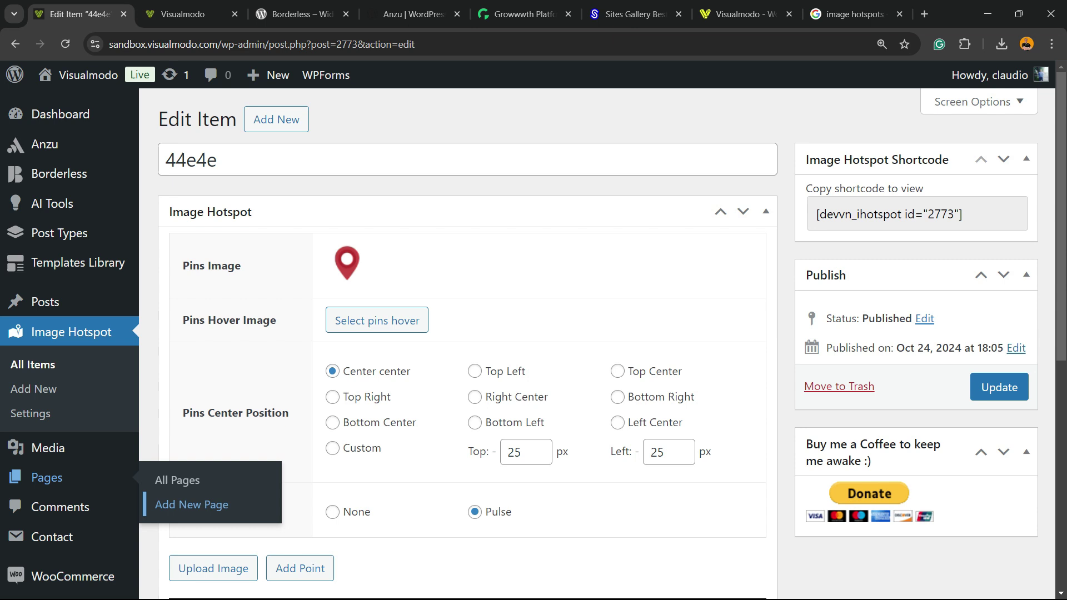
scroll(467, 375, down, 5)
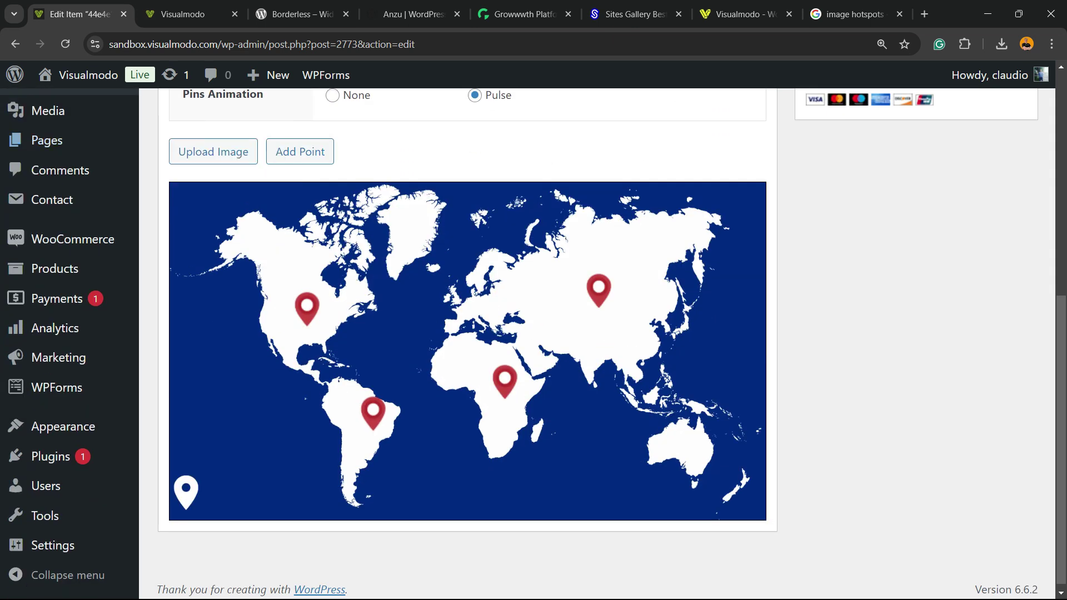
click(305, 310)
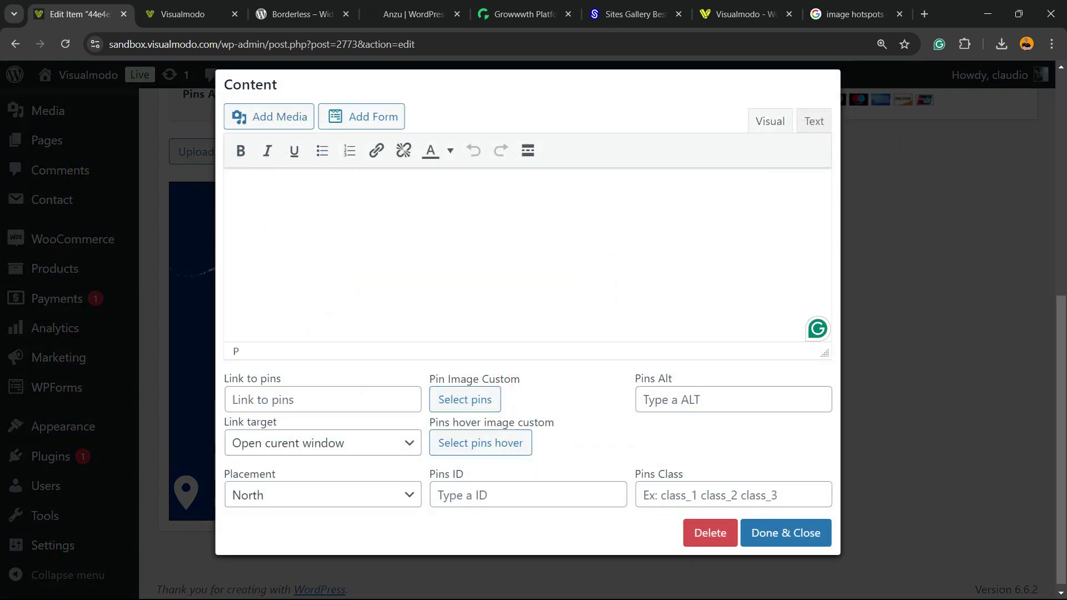
text(dedqedqew2 ede1q2)
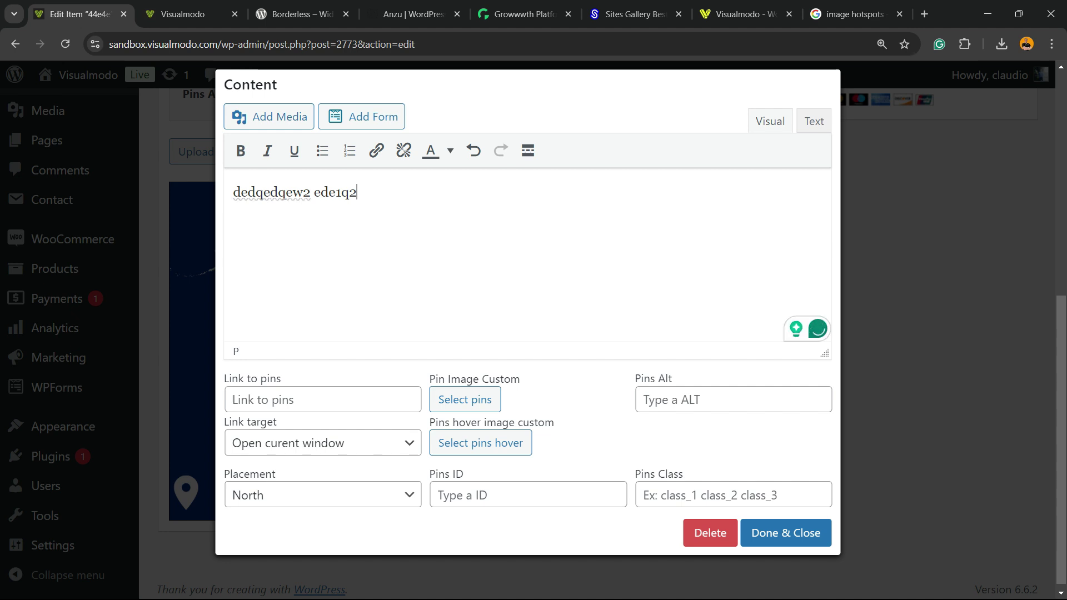
text(e eqwec)
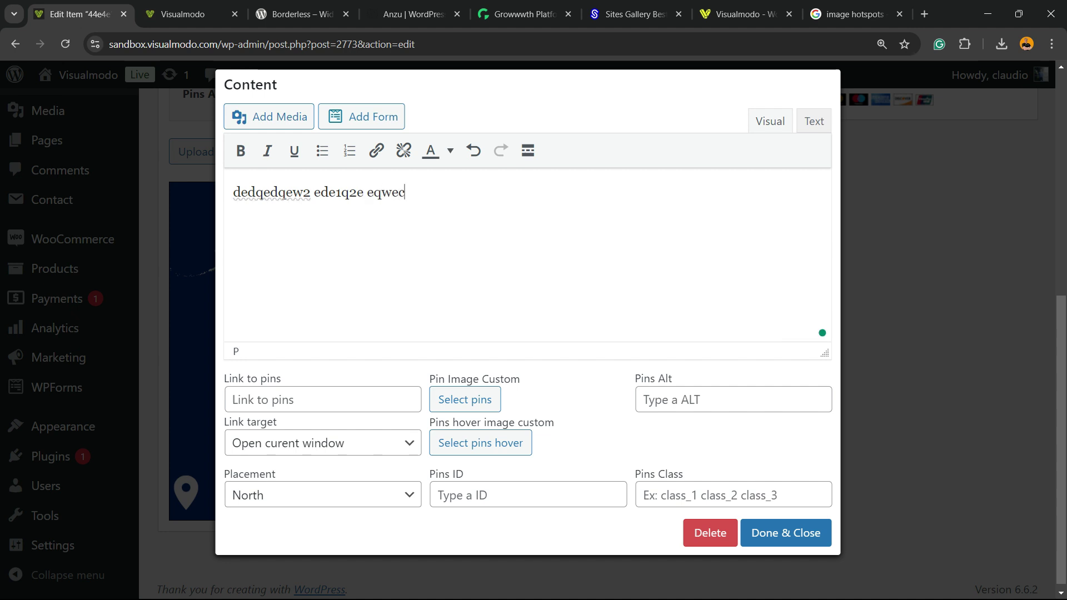
double_click(338, 192)
click(293, 150)
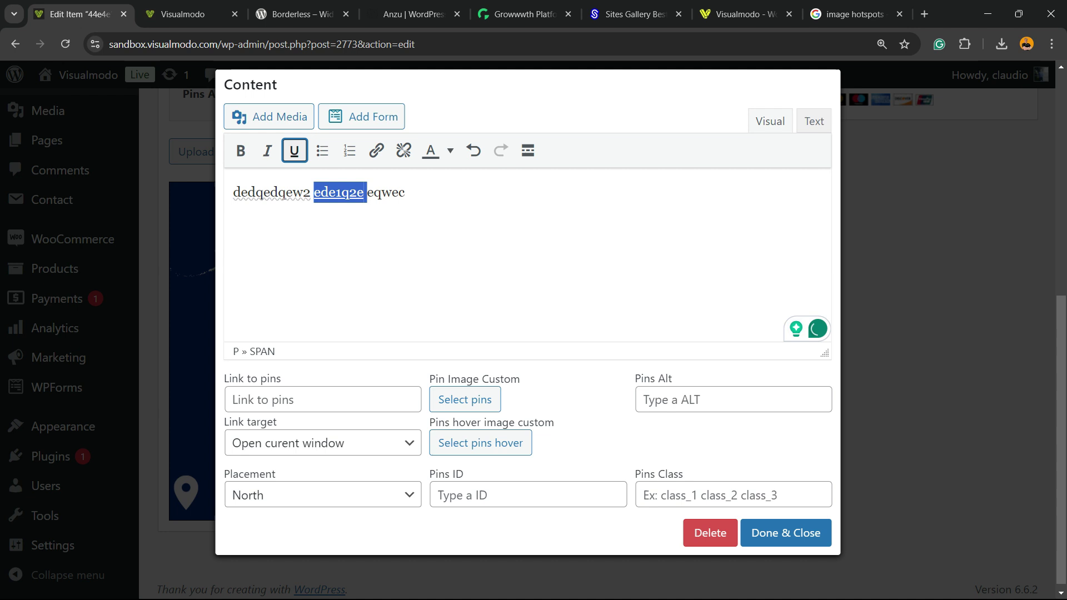
click(413, 193)
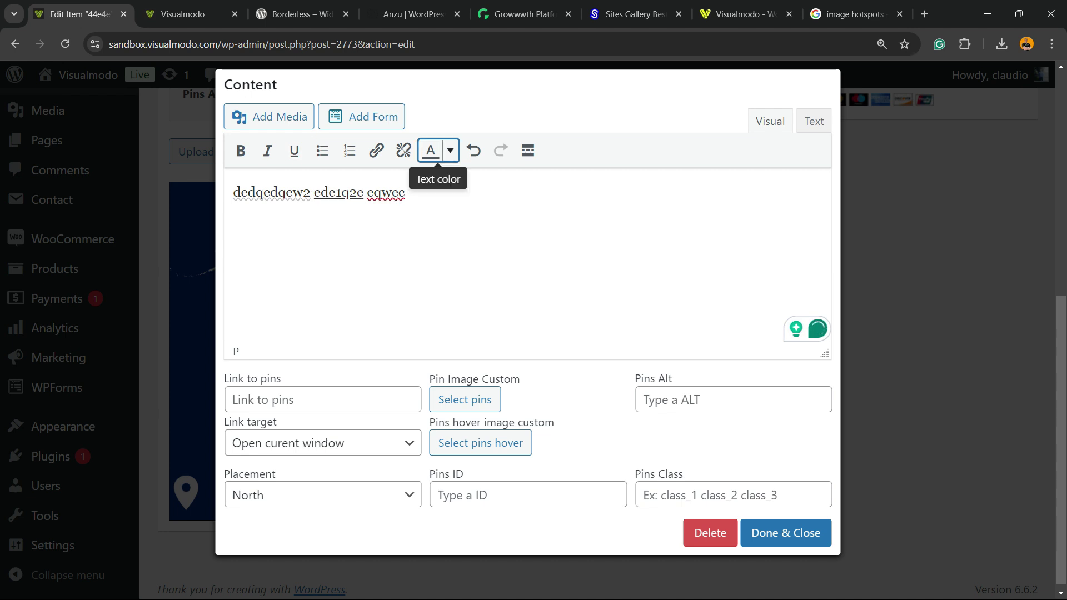
- Colour the last word of the tooltip text yellow and save the pin with Done & Close
double_click(339, 193)
key(ctrl+a)
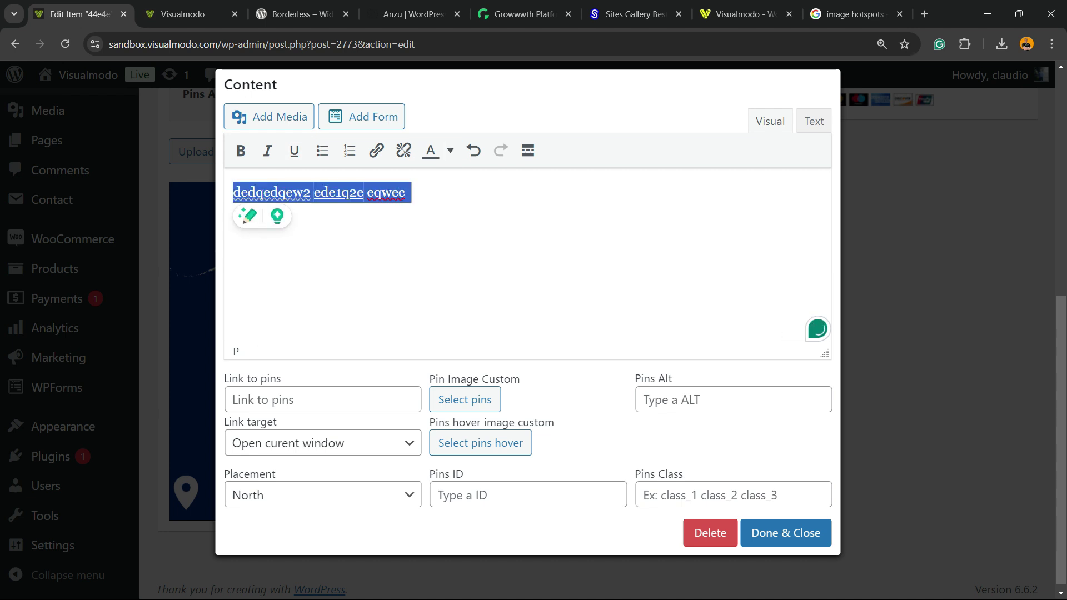
click(385, 193)
double_click(385, 192)
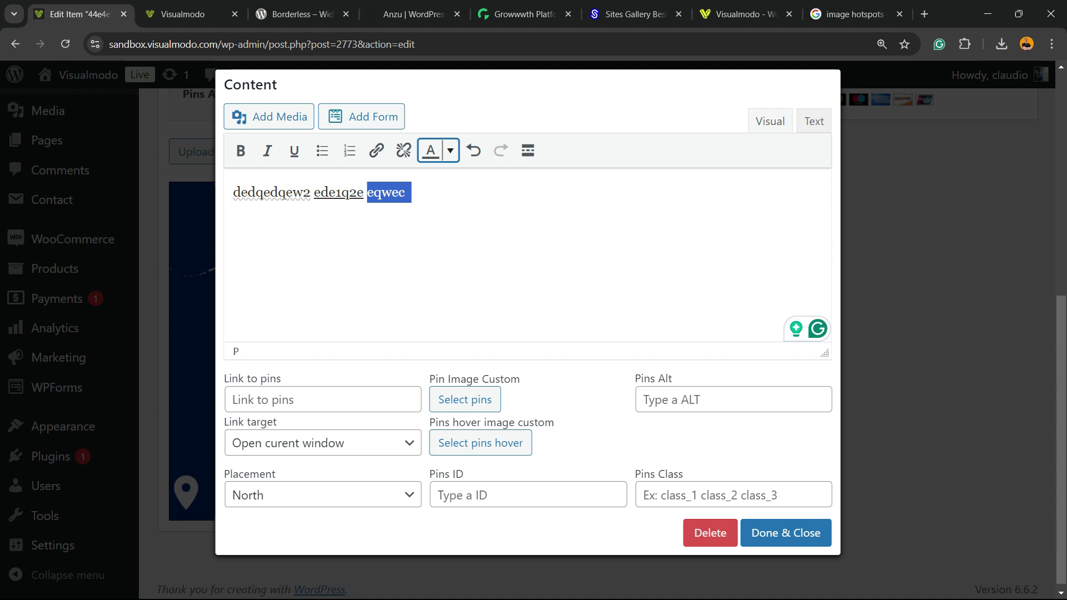
click(450, 150)
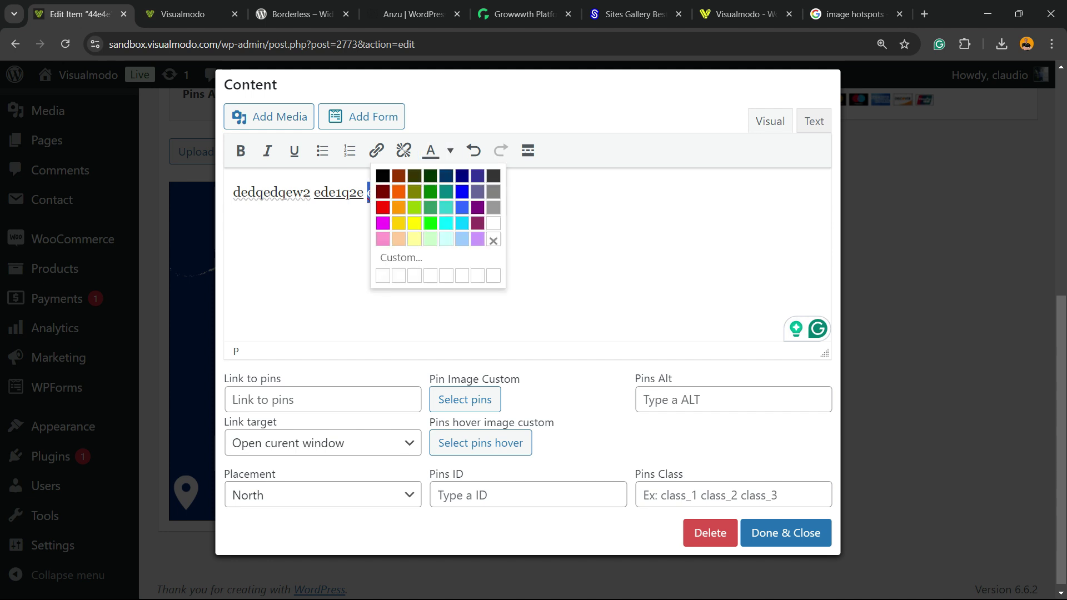
click(414, 223)
click(785, 533)
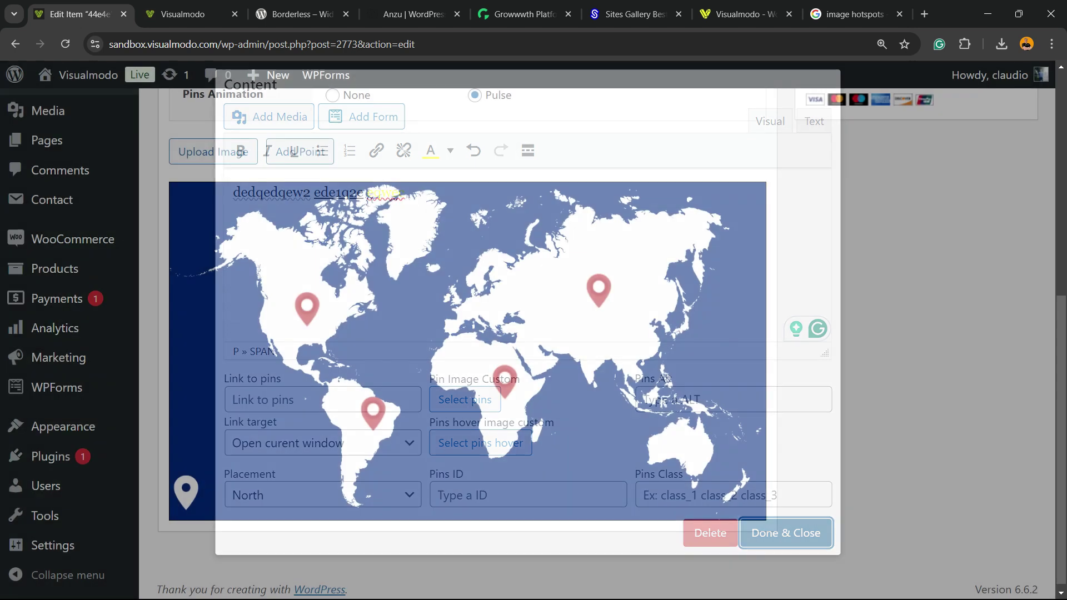
- Give the Asia pin placeholder tooltip text and save it with Done & Close
click(598, 290)
click(500, 250)
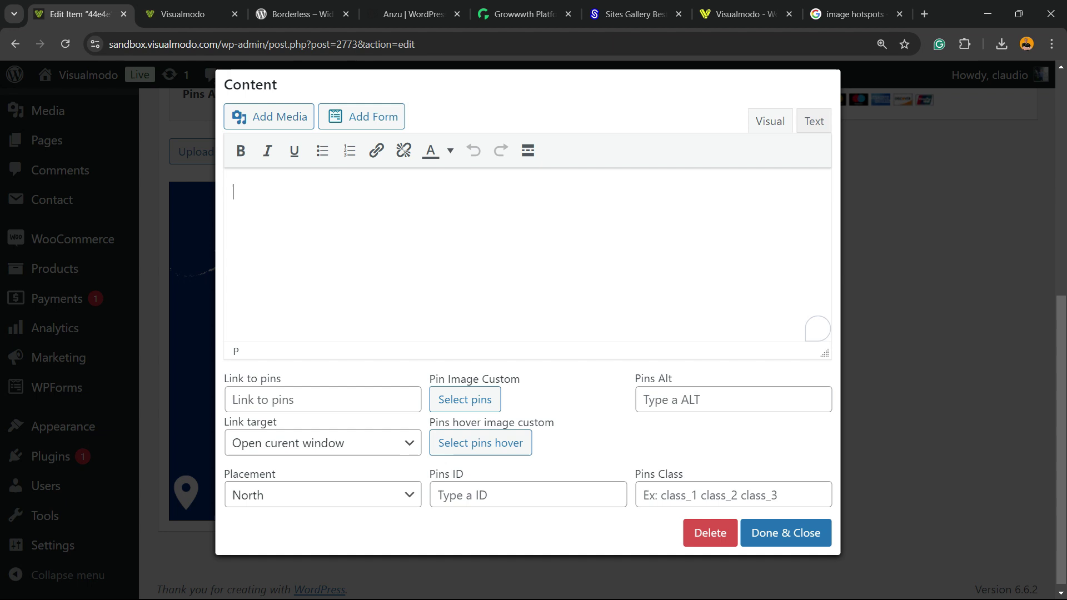
text(ddddddddddddddddddddddddddddddddddddddddddddde)
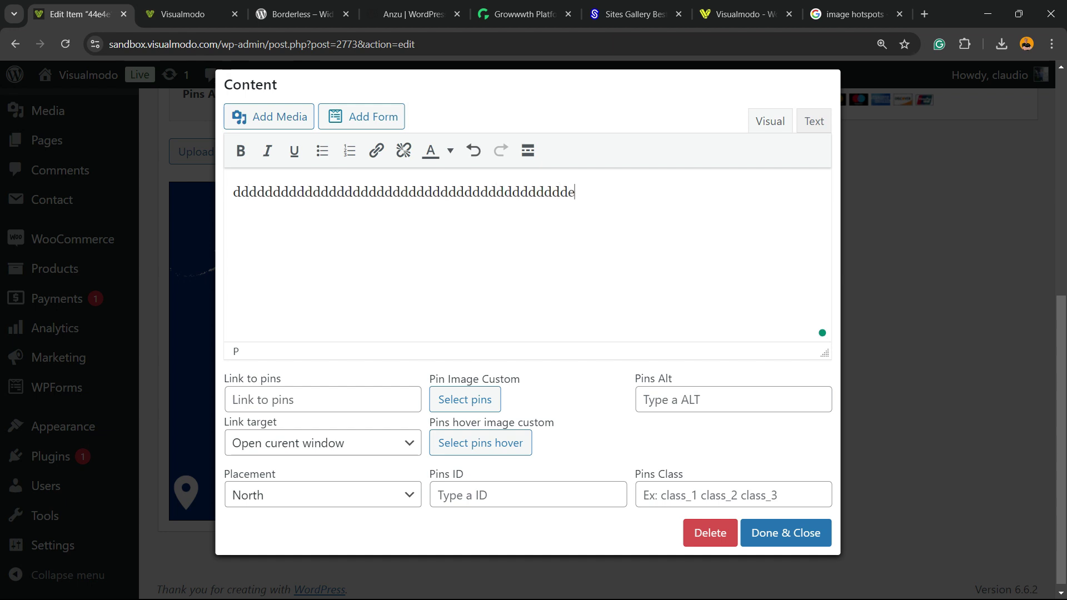
text(eeeeeeeeeeeeeeeeeeeeeeeeeeeeeeeeeeeeeeeeeeeeeeee)
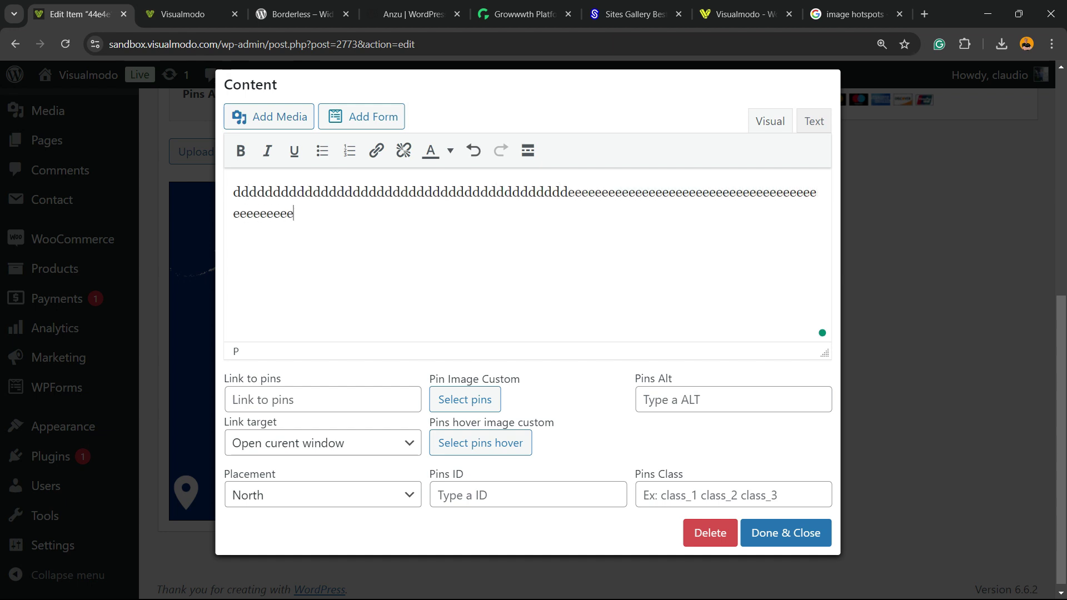
text(eed1e12exewec)
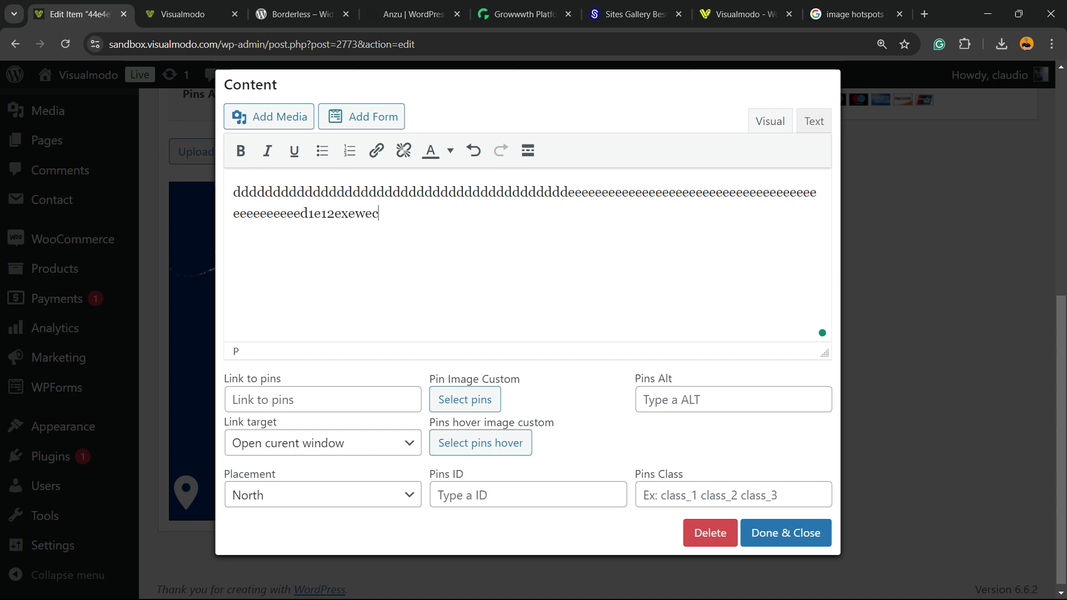
click(785, 532)
- Open the next pin's content and clear its Link to pins address
click(185, 492)
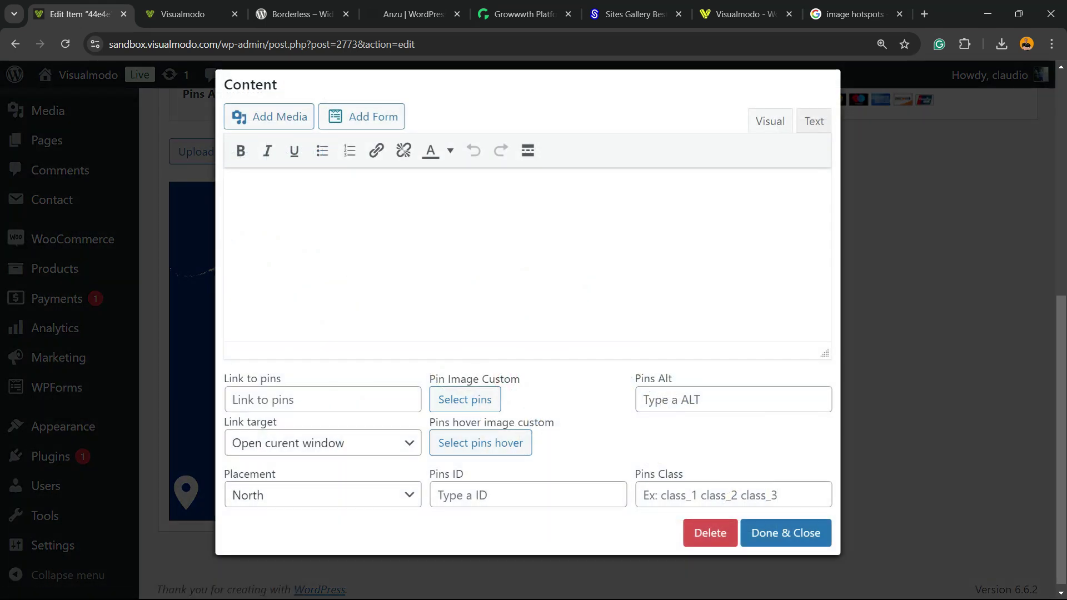
text(ewxdwqexwq)
click(323, 400)
text(ecxwe wc)
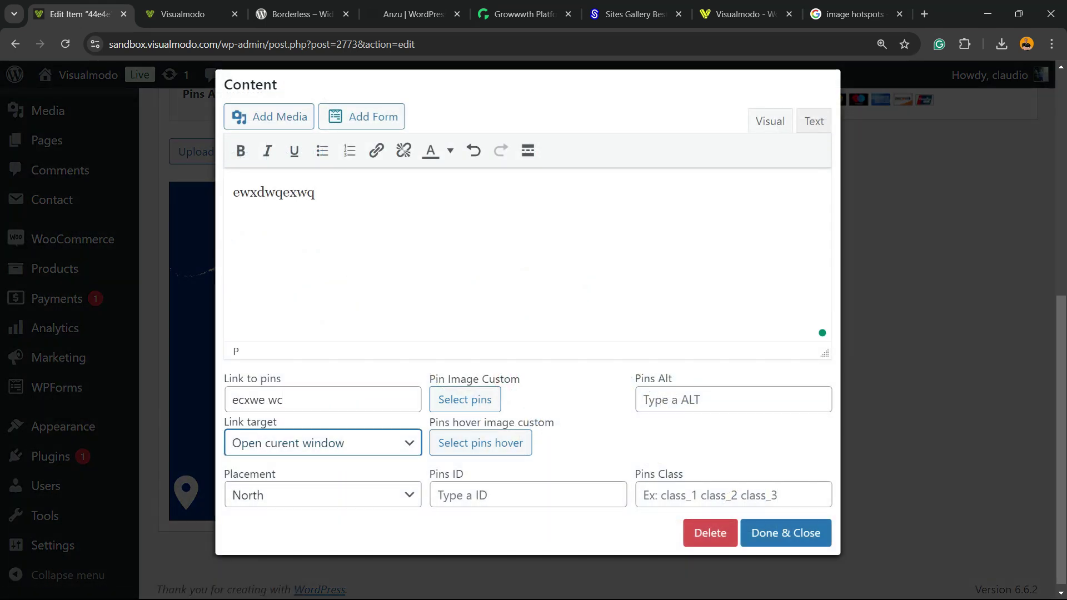
text( wed)
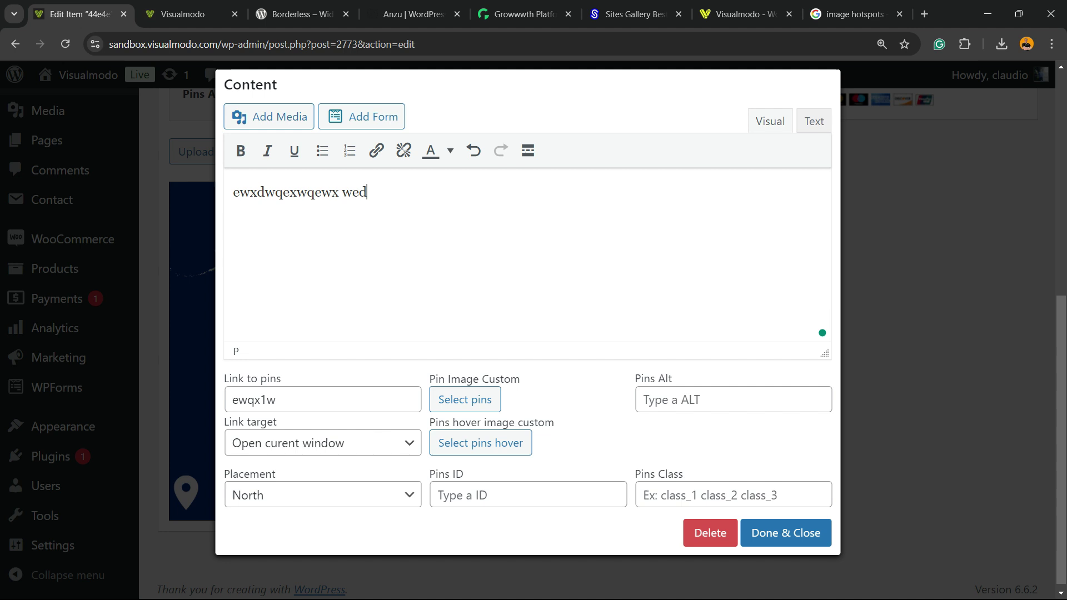
click(322, 400)
key(ctrl+a)
text(wedxqwexqwexew)
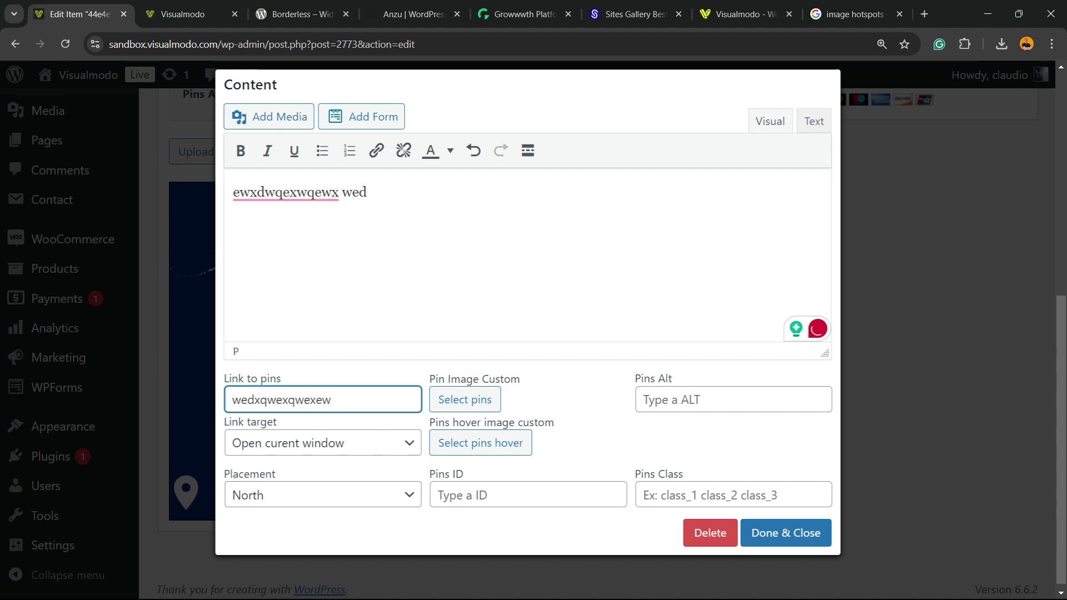
key(ctrl+a)
key(BackSpace)
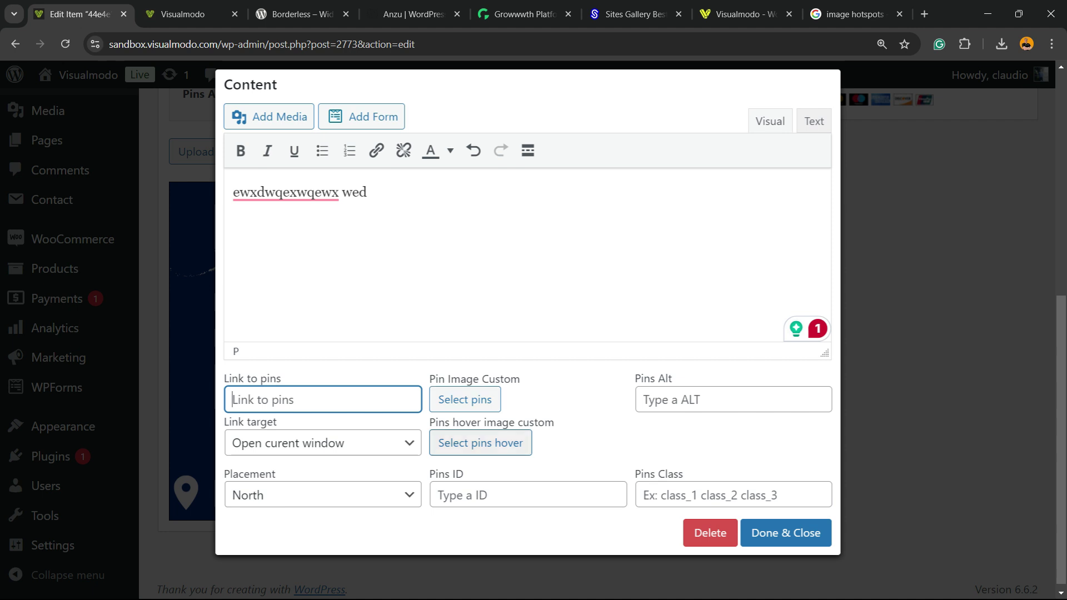
- Close the pin editor after reviewing its content and update the hotspot item
click(786, 533)
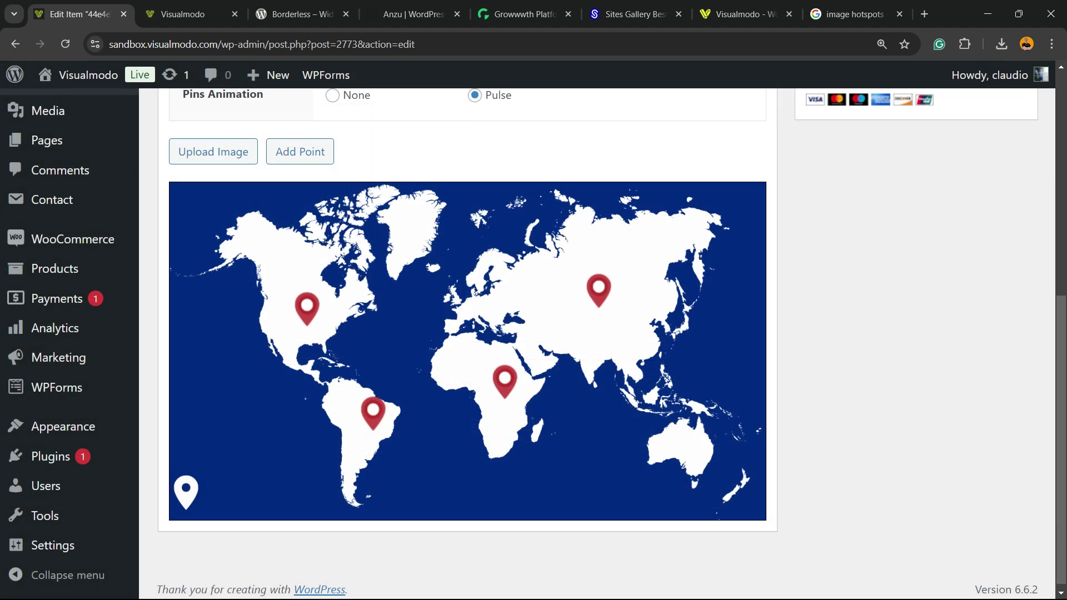
scroll(467, 333, up, 2)
scroll(467, 334, down, 2)
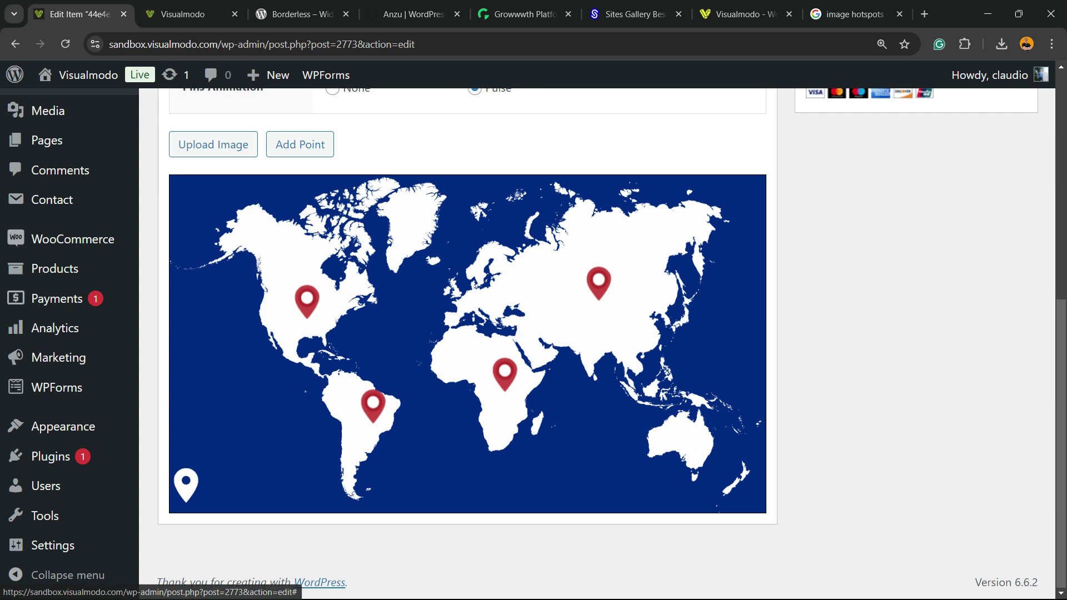
click(214, 144)
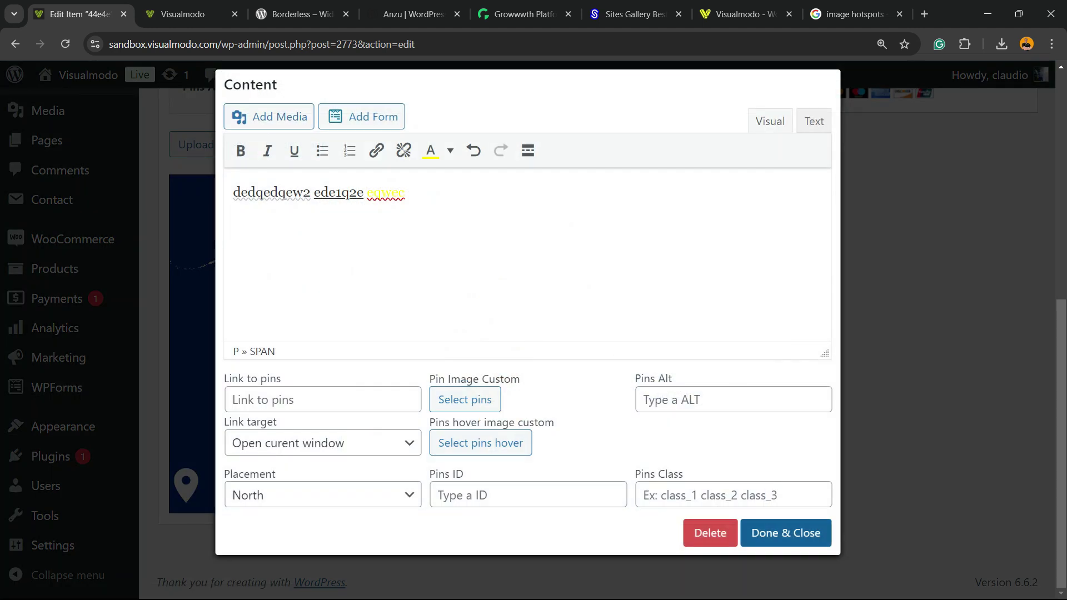
click(784, 532)
click(999, 386)
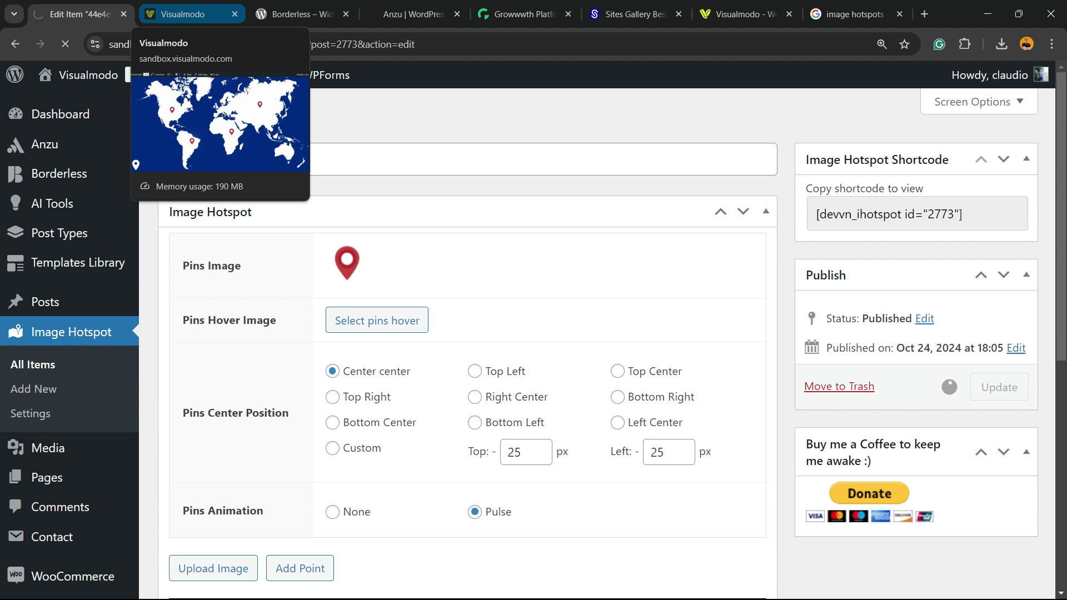
- Check the pin tooltip text on the published map page, then return to the item editor
click(183, 14)
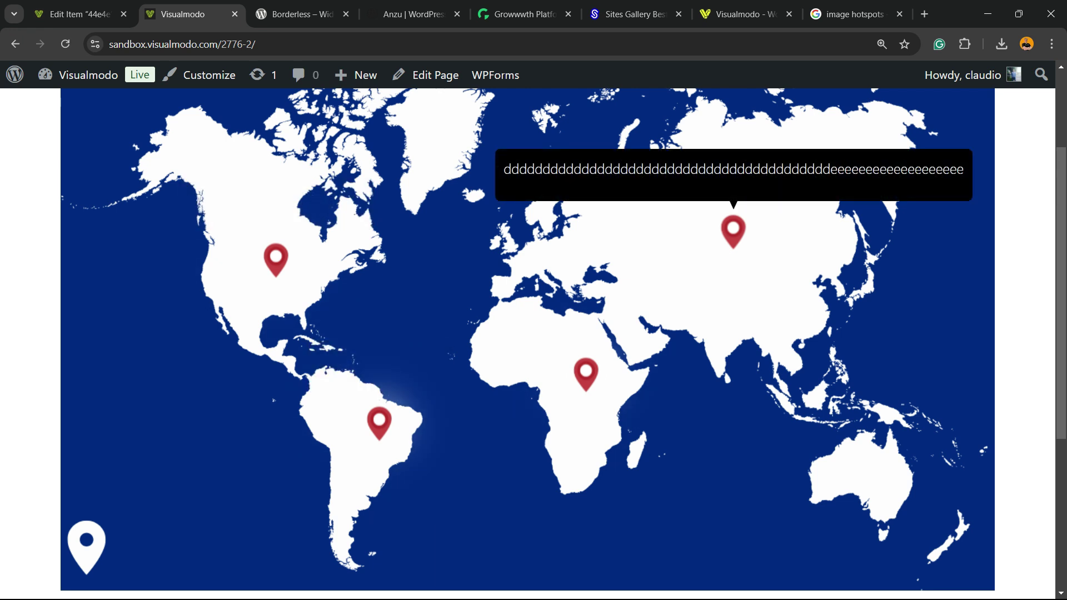
key(ctrl+shift+Tab)
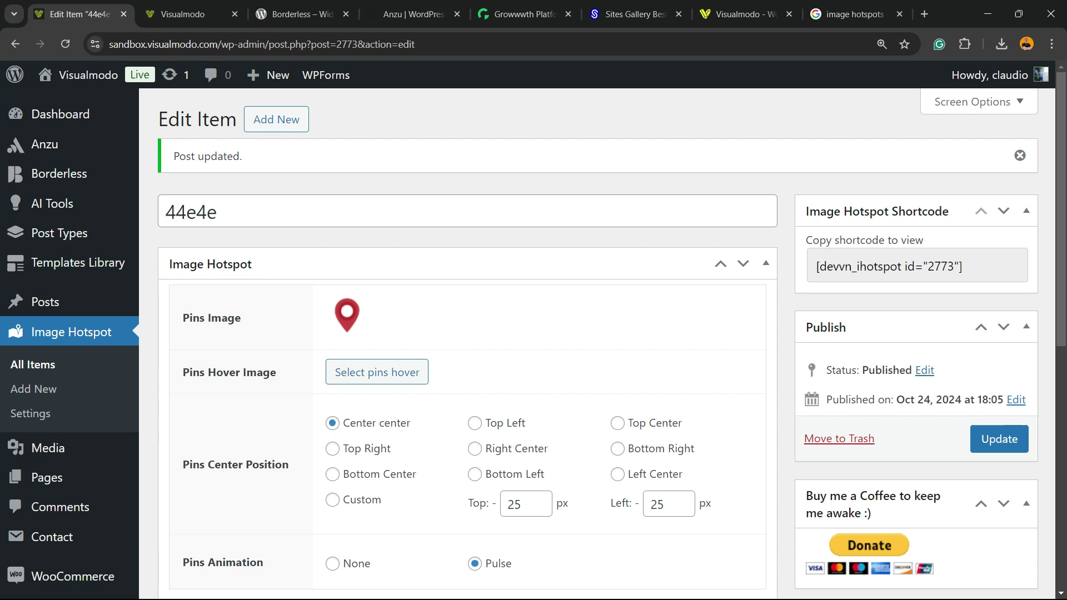
scroll(533, 333, down, 8)
scroll(533, 333, down, 3)
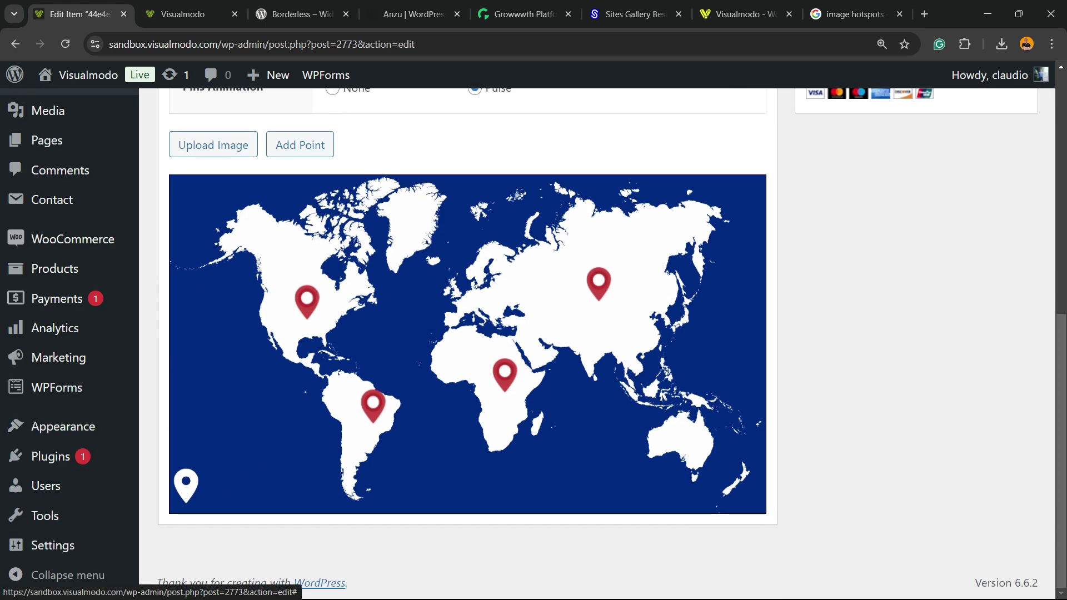
- Insert the Plant Store logo from the media library into a pin's tooltip content
click(308, 300)
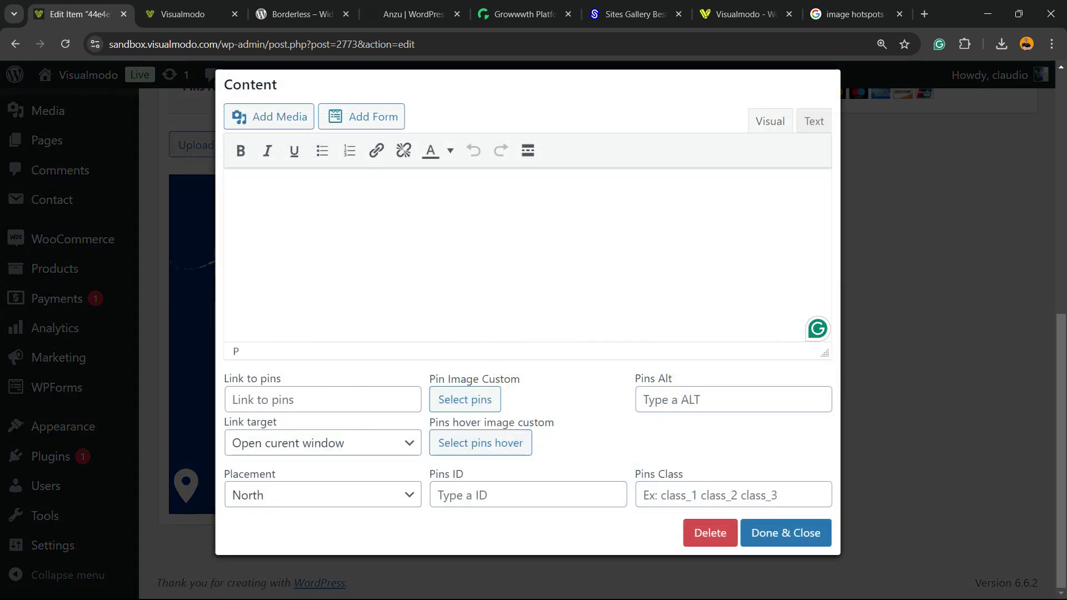
scroll(534, 249, up, 4)
click(269, 117)
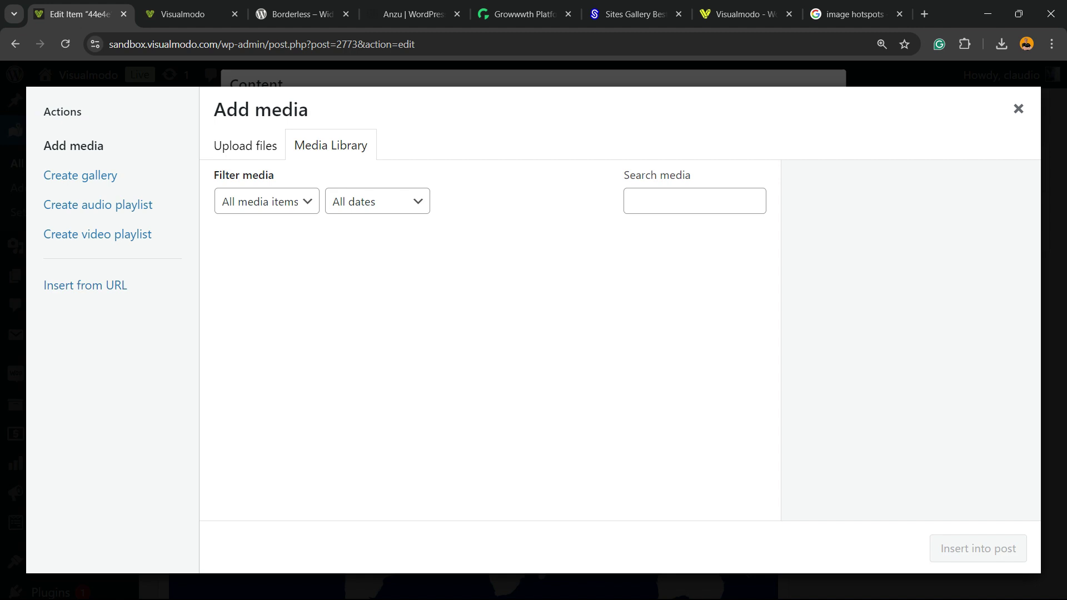
scroll(484, 367, down, 4)
scroll(483, 367, down, 4)
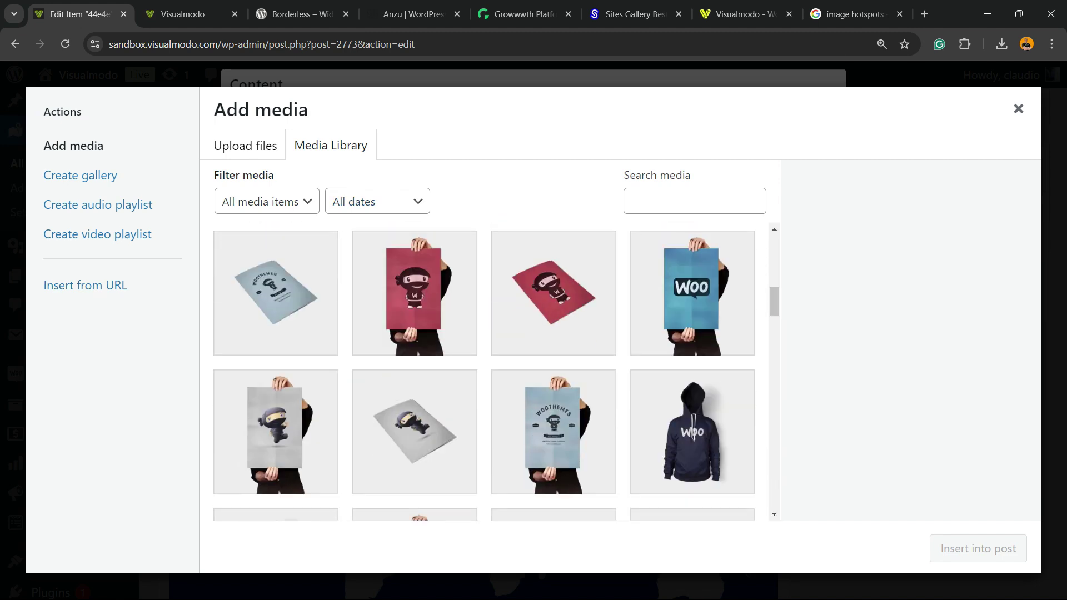
scroll(484, 366, down, 4)
scroll(484, 367, down, 4)
scroll(484, 367, down, 5)
scroll(484, 367, down, 3)
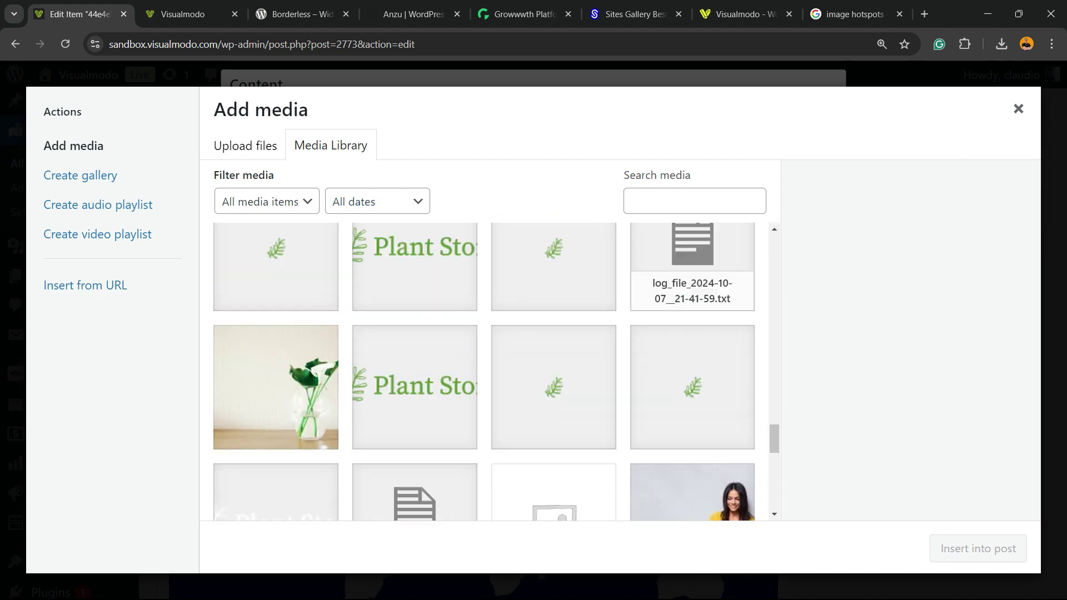
scroll(483, 366, up, 2)
click(414, 290)
click(978, 548)
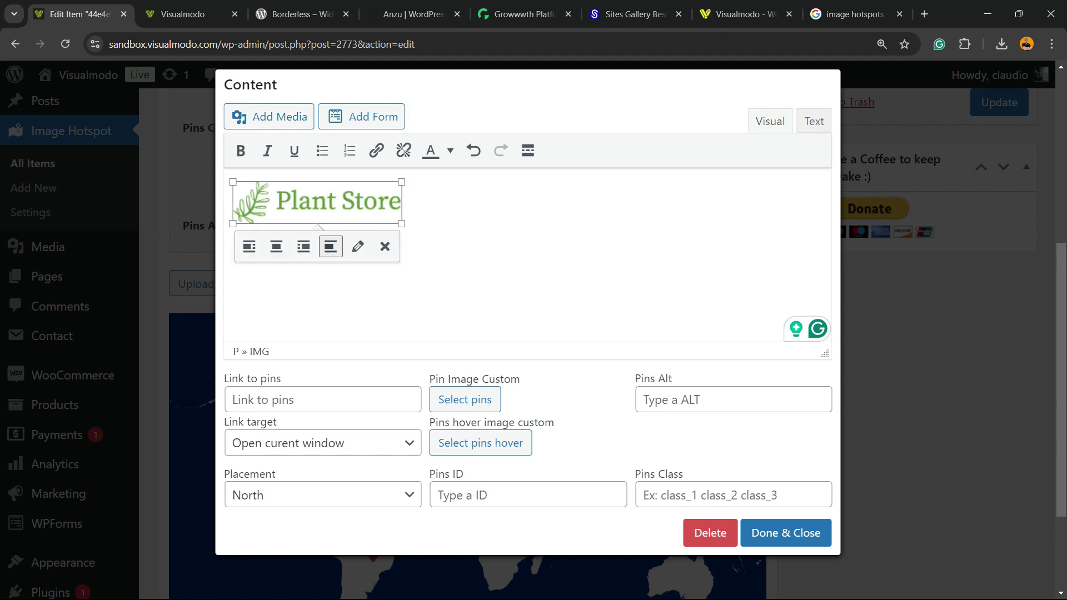
click(786, 533)
- Update the hotspot item and confirm the logo shows on the published map page
click(999, 101)
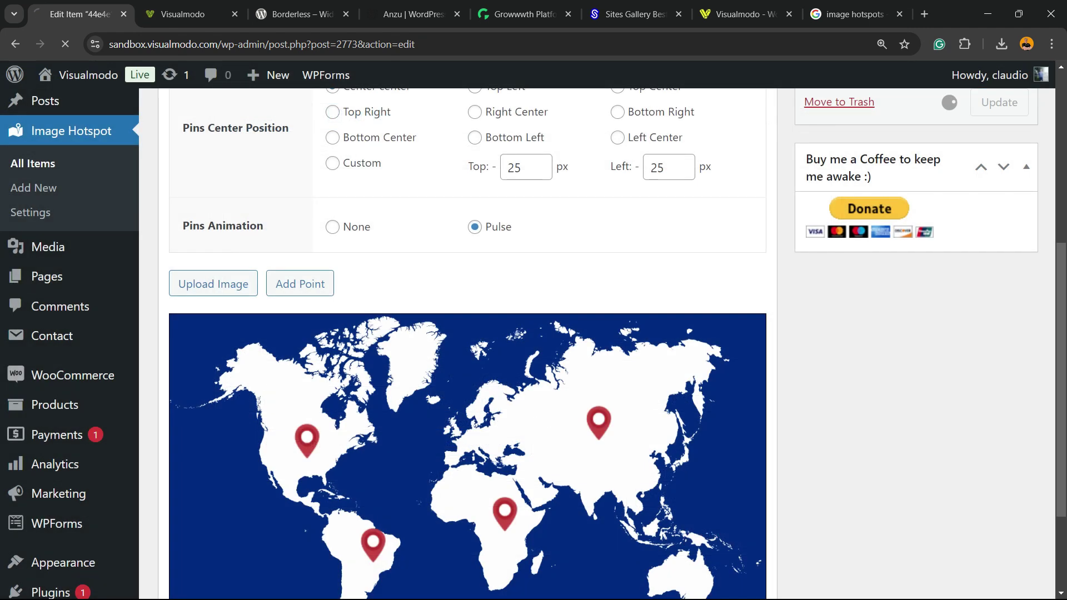
click(183, 14)
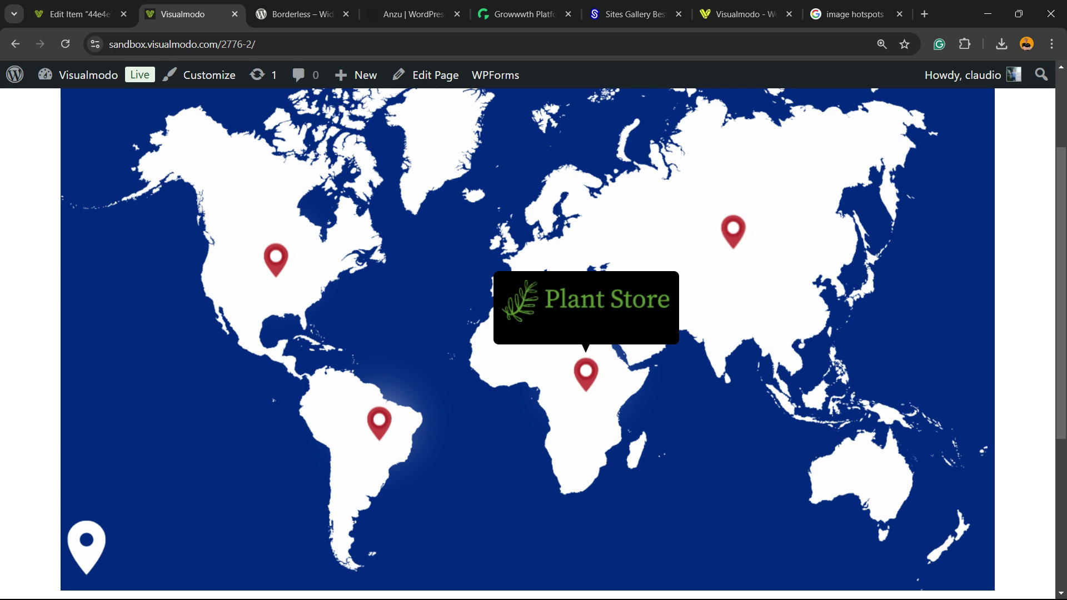
click(79, 15)
scroll(467, 375, down, 5)
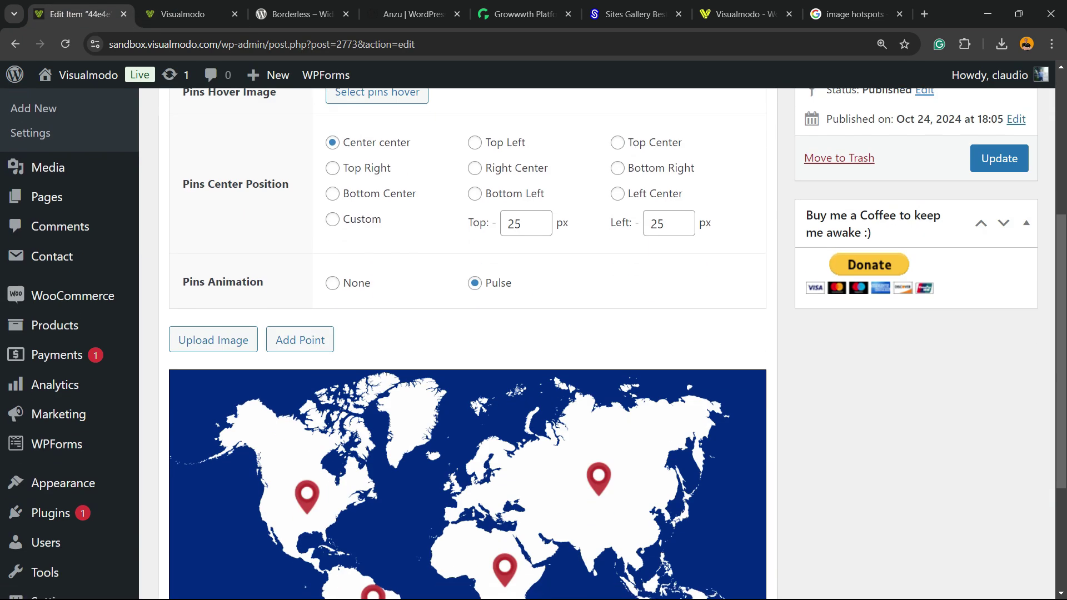
scroll(467, 376, down, 3)
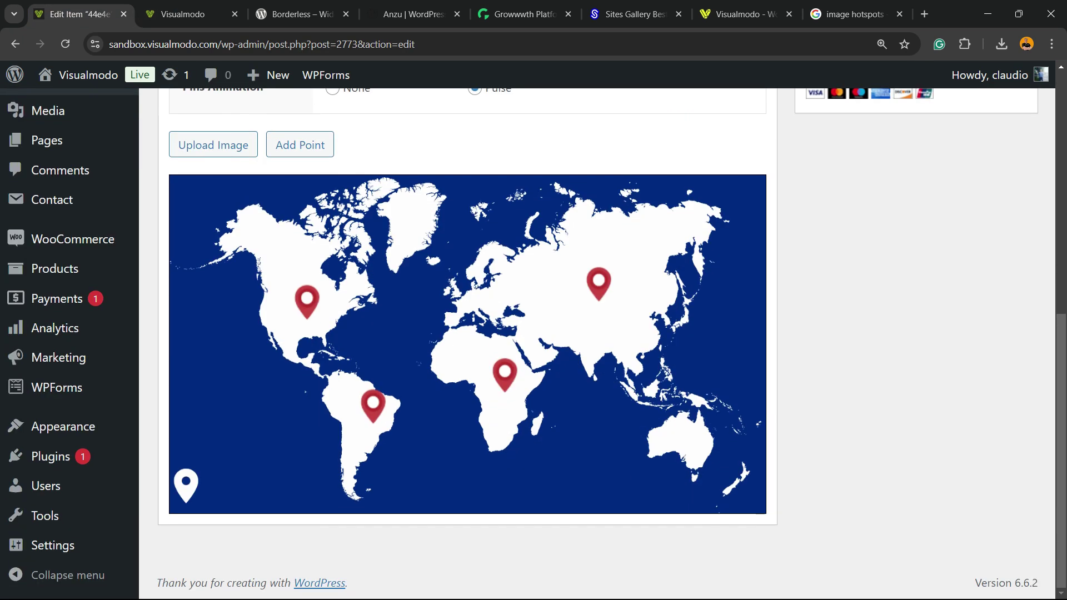
scroll(467, 334, up, 8)
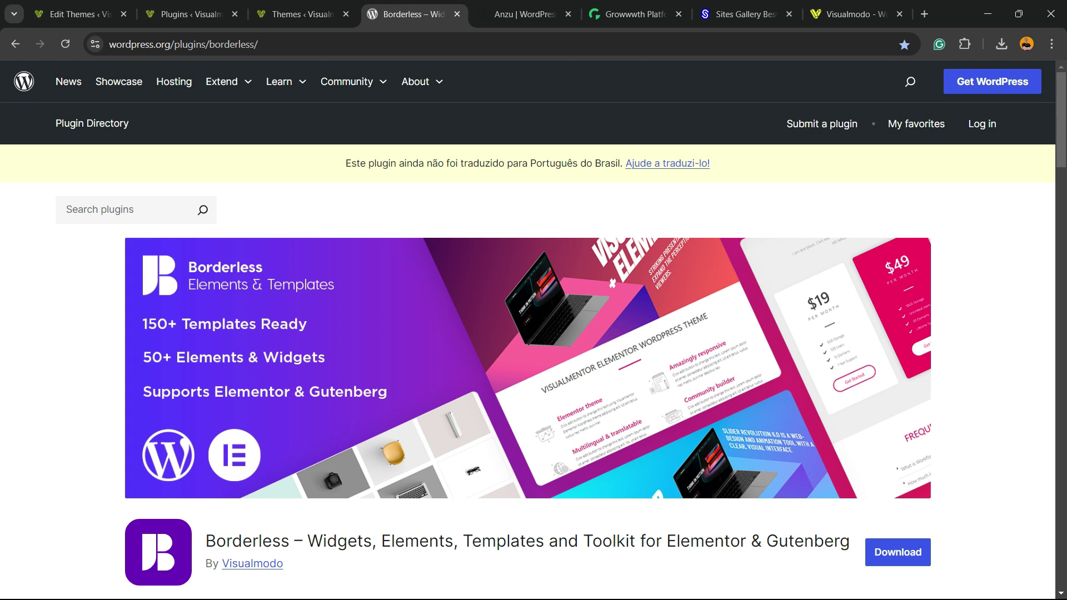
- View the Anzu theme page, then move on to the Growwwth homepage
click(523, 14)
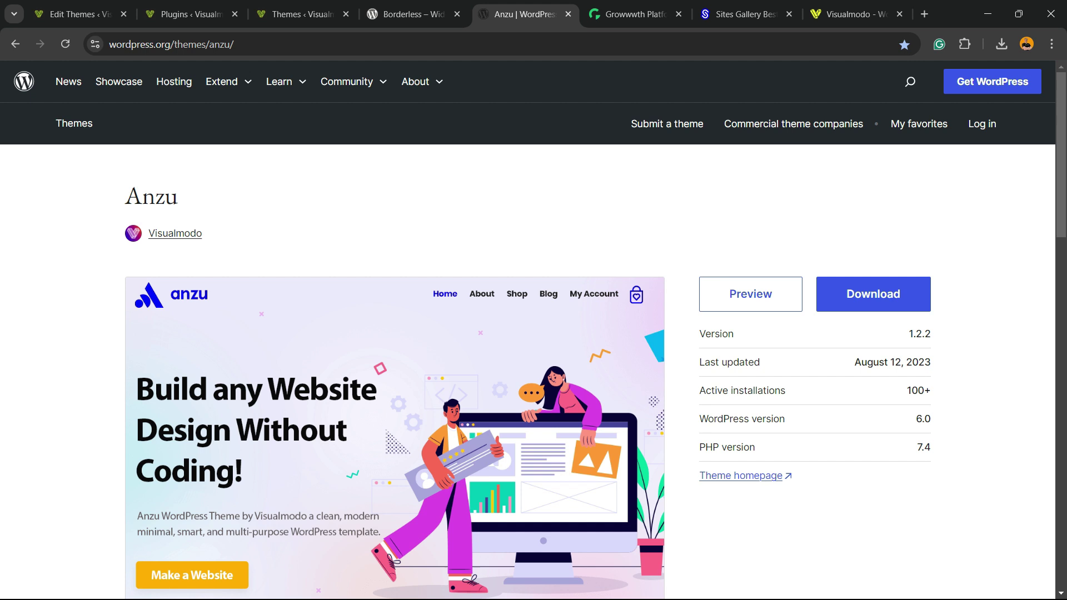
key(ctrl+Tab)
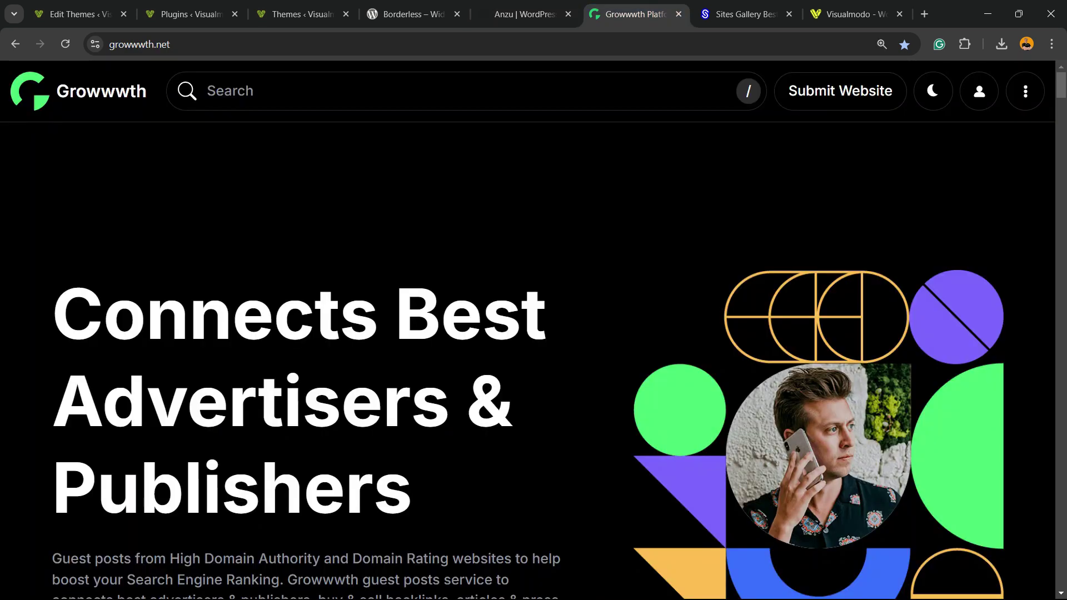
scroll(533, 334, down, 3)
scroll(533, 334, up, 3)
scroll(533, 333, down, 5)
scroll(533, 334, down, 5)
scroll(534, 333, down, 5)
scroll(534, 333, down, 3)
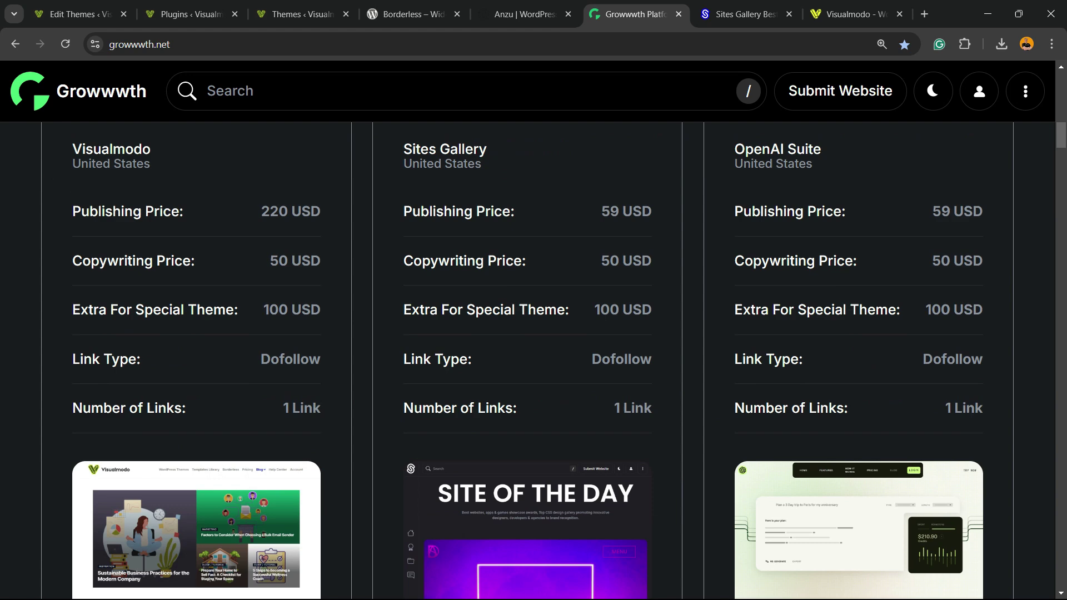
scroll(534, 334, down, 5)
scroll(533, 334, down, 5)
scroll(533, 333, down, 3)
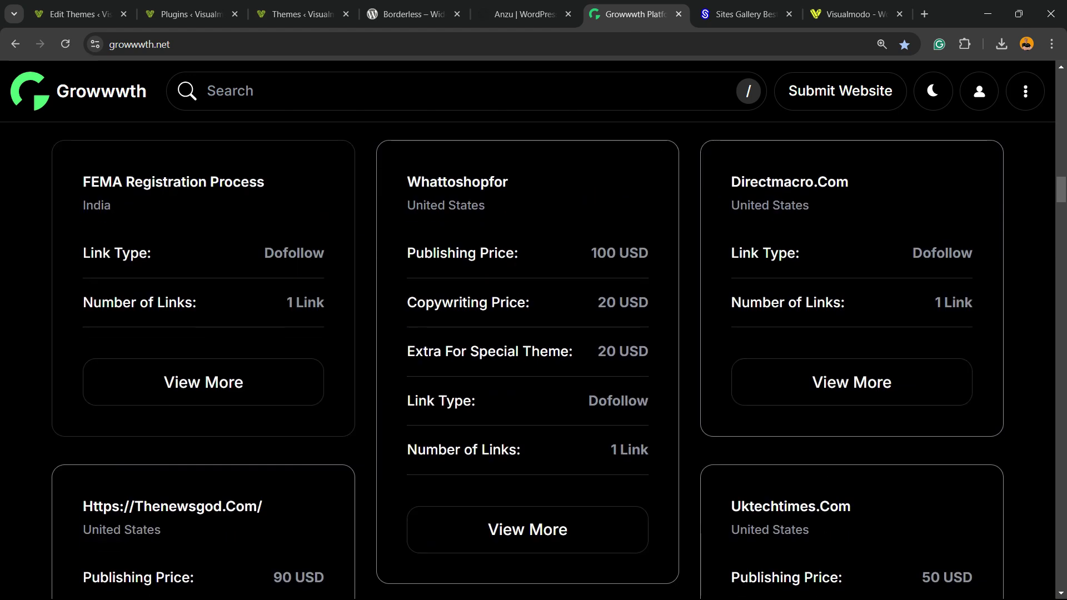
scroll(534, 334, down, 5)
scroll(533, 333, down, 4)
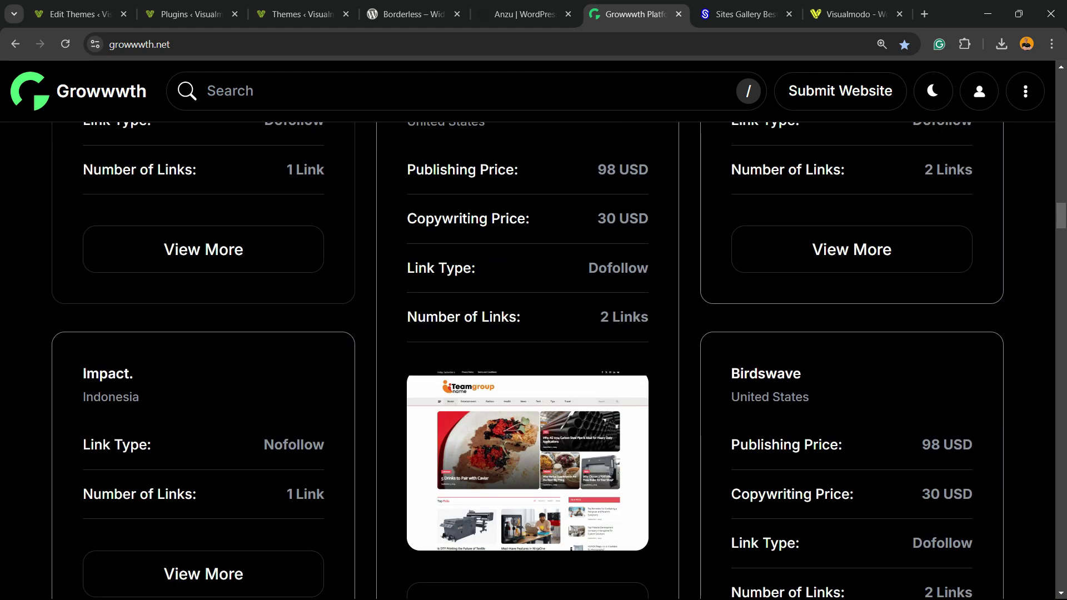
scroll(533, 333, down, 3)
scroll(533, 333, down, 3)
scroll(534, 334, up, 5)
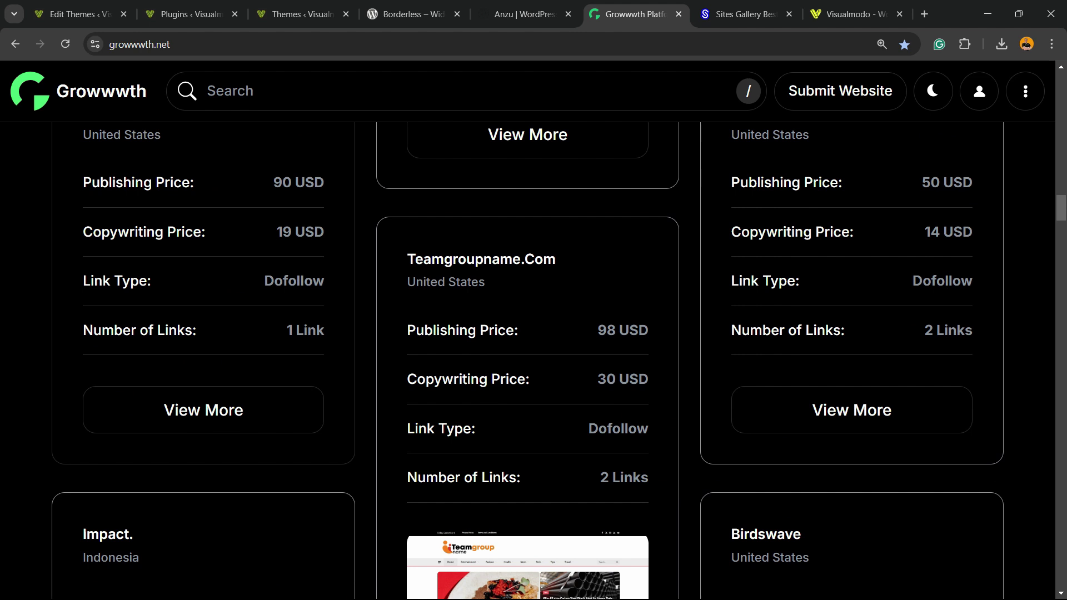
scroll(534, 334, up, 8)
scroll(534, 333, up, 8)
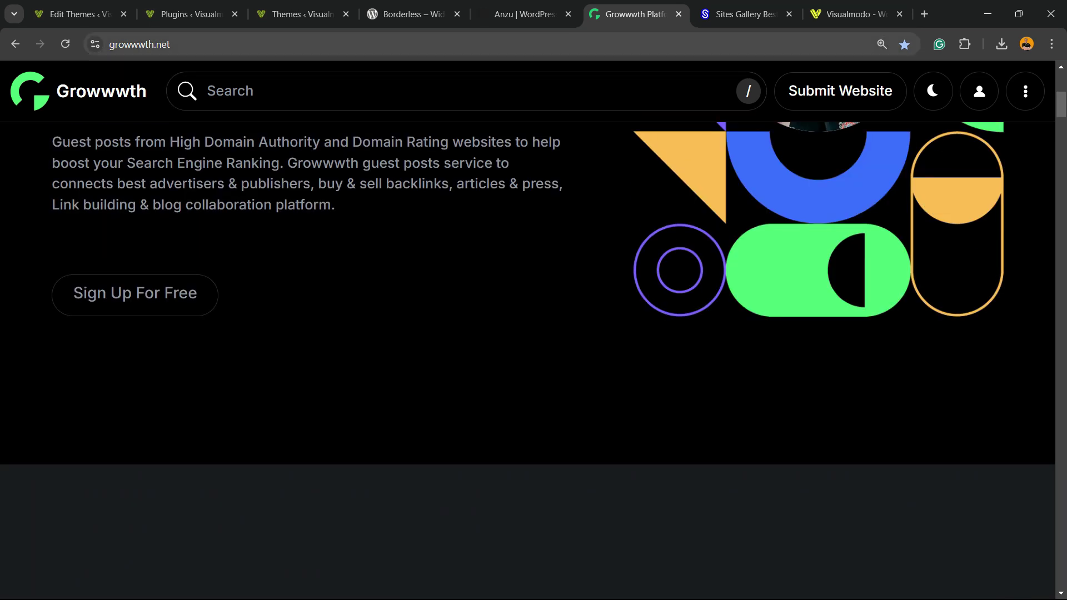
scroll(533, 334, up, 6)
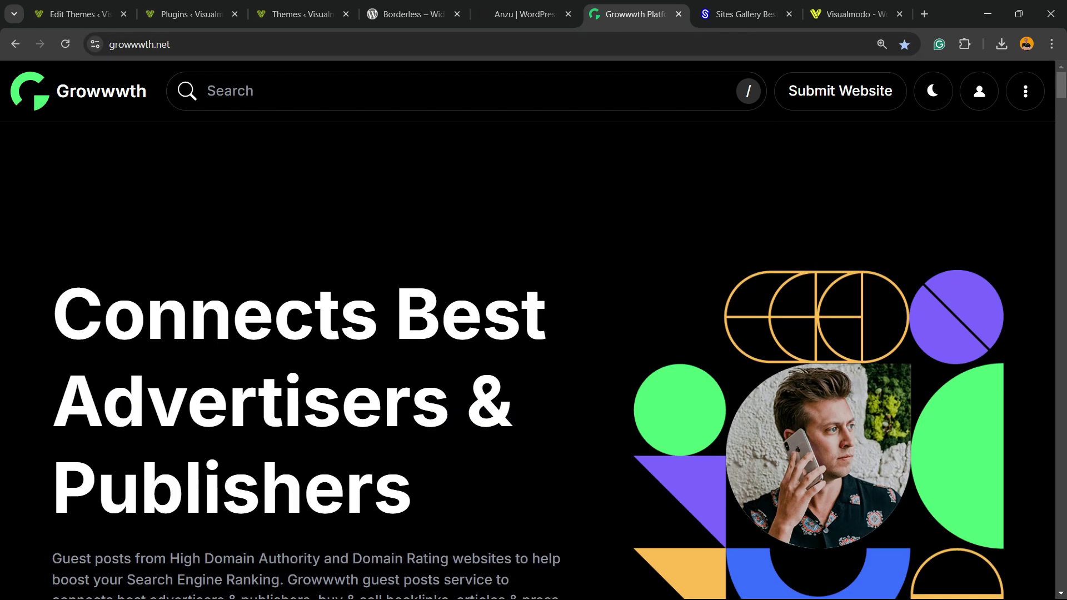
scroll(534, 333, down, 5)
scroll(533, 334, up, 5)
scroll(534, 333, down, 4)
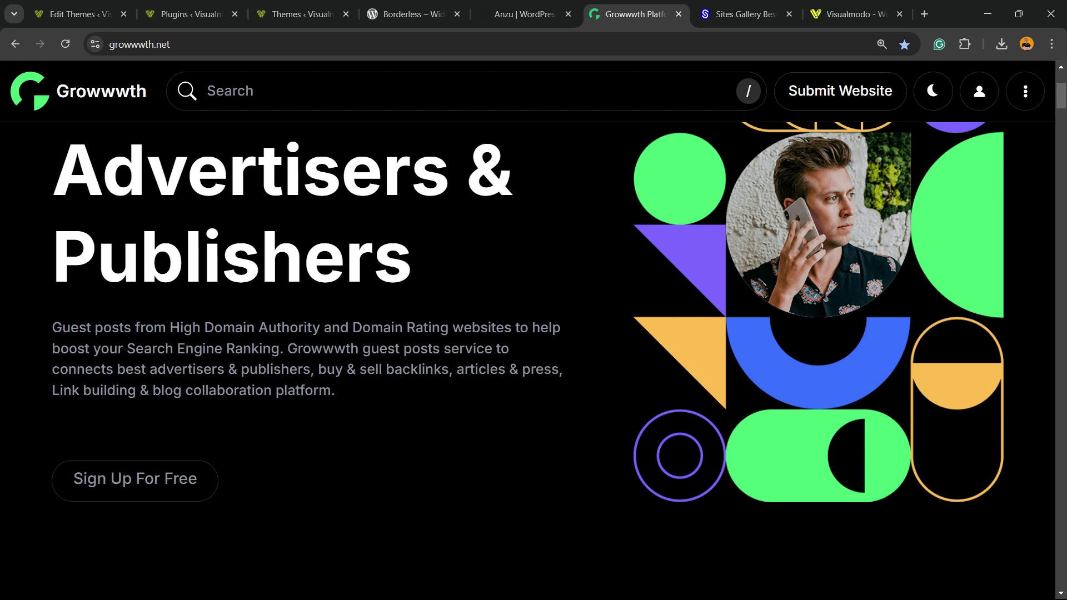
scroll(533, 334, up, 4)
- Move from the Growwwth listings to the Sites Gallery homepage
key(ctrl+Tab)
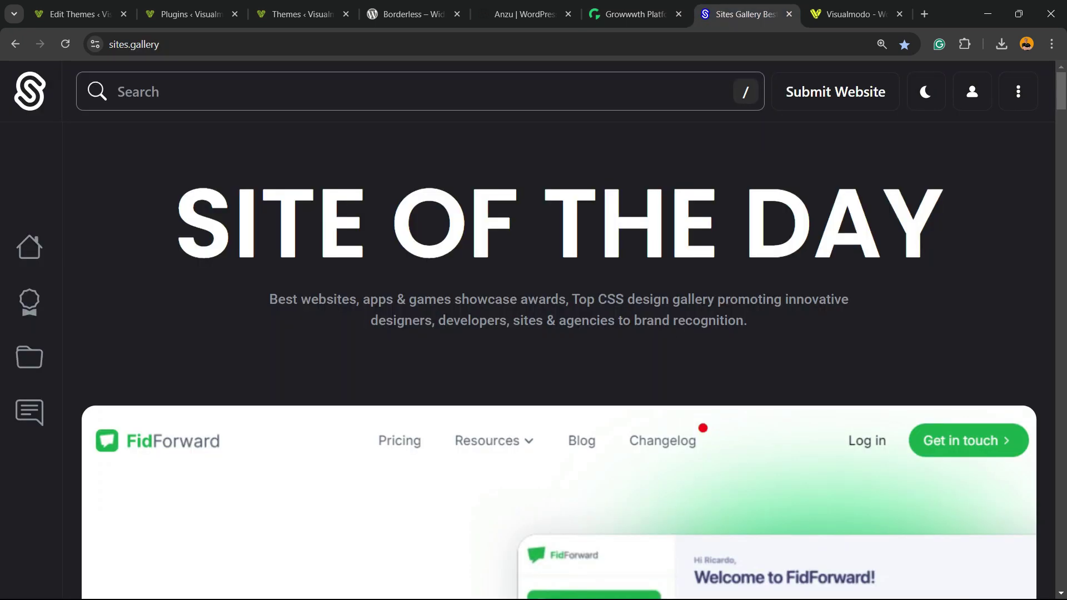
scroll(533, 334, down, 4)
scroll(533, 333, down, 4)
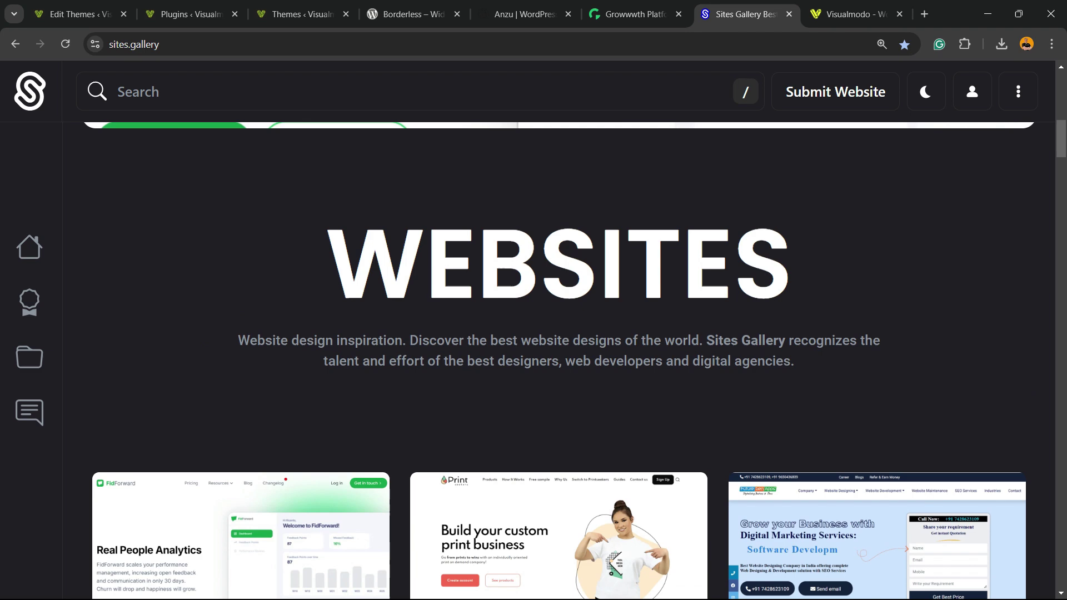
scroll(533, 333, down, 3)
scroll(533, 333, down, 3)
scroll(533, 333, down, 3)
scroll(533, 333, down, 4)
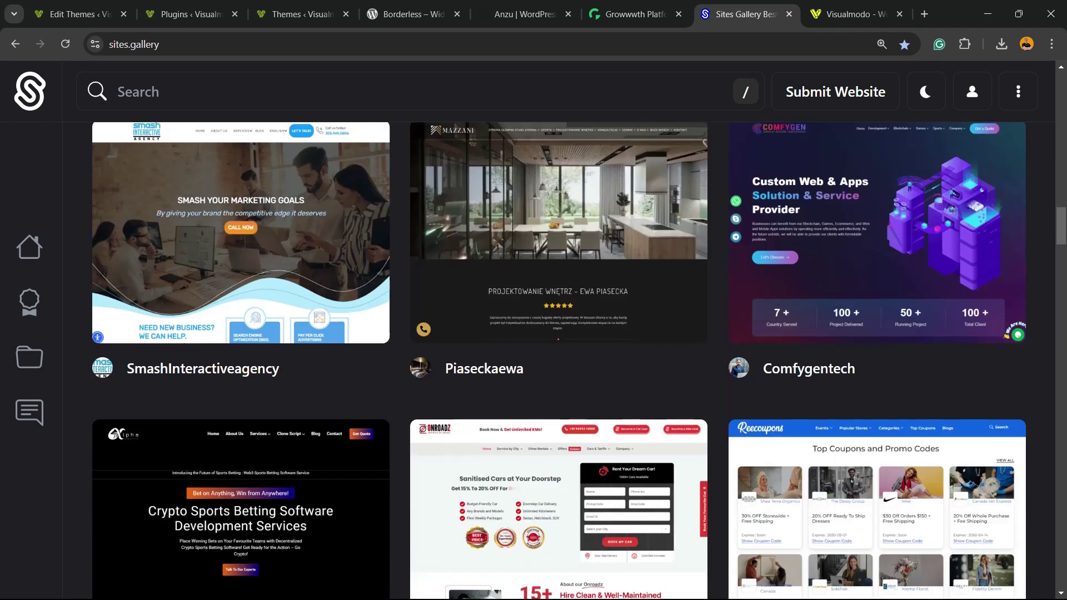
scroll(534, 333, down, 4)
scroll(534, 334, down, 4)
scroll(533, 333, down, 3)
scroll(533, 333, down, 5)
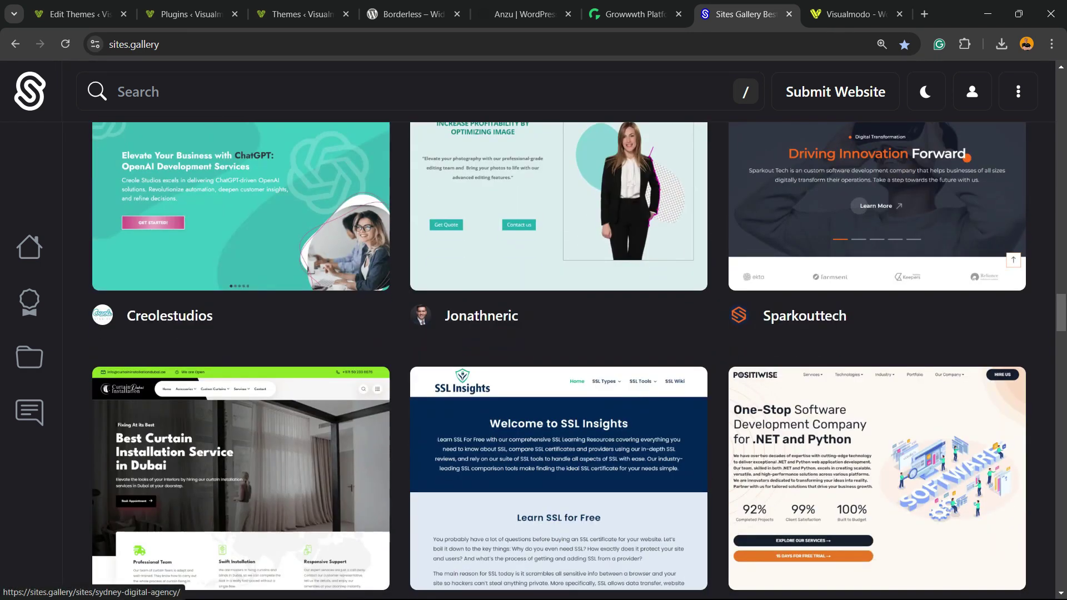
scroll(533, 334, down, 1)
scroll(534, 333, down, 4)
scroll(534, 334, down, 3)
scroll(533, 333, down, 5)
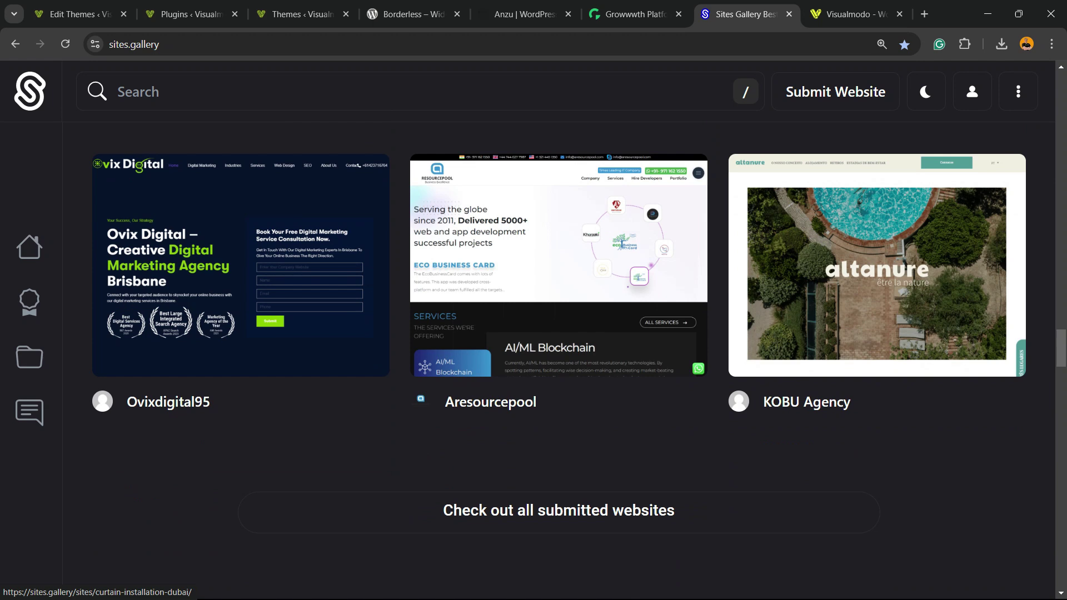
scroll(533, 333, down, 5)
- Move from the Sites Gallery showcase to the Visualmodo homepage
click(850, 14)
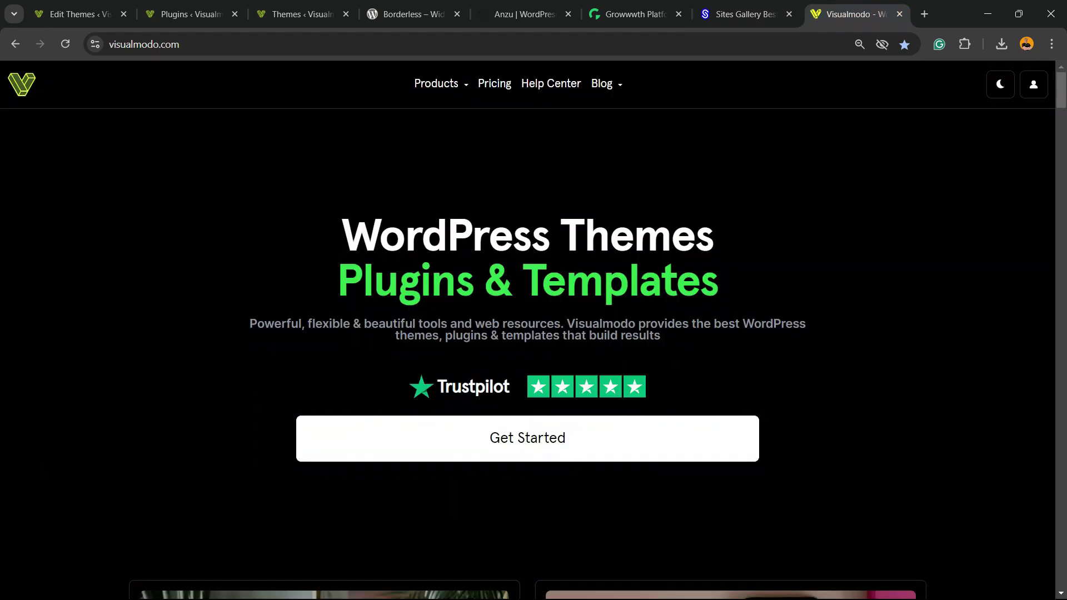
scroll(534, 333, down, 2)
scroll(533, 333, down, 2)
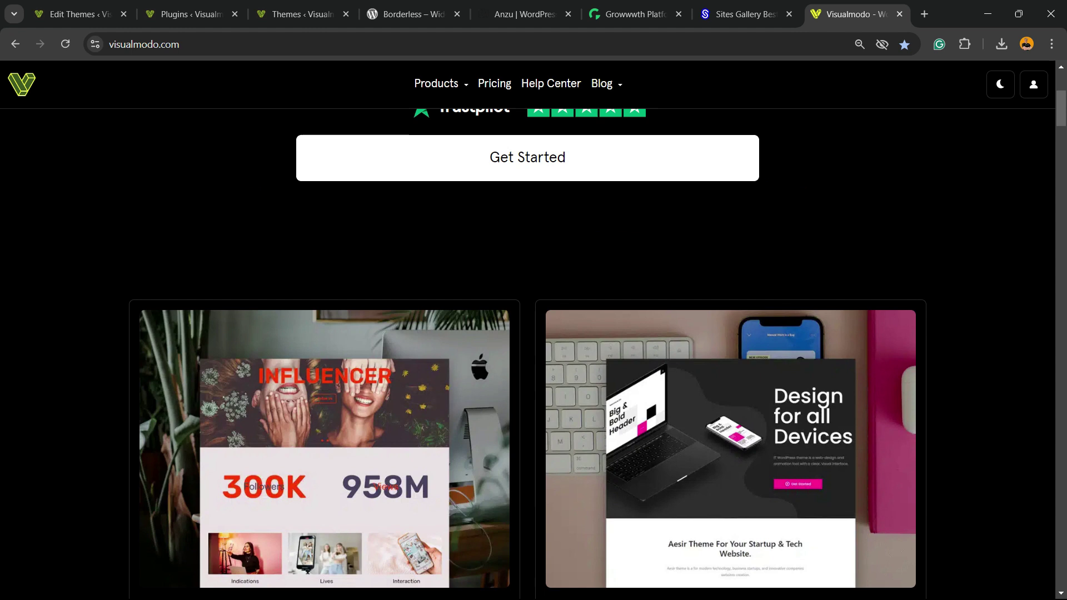
scroll(533, 333, down, 3)
scroll(324, 376, down, 2)
scroll(324, 375, down, 2)
scroll(324, 375, down, 2)
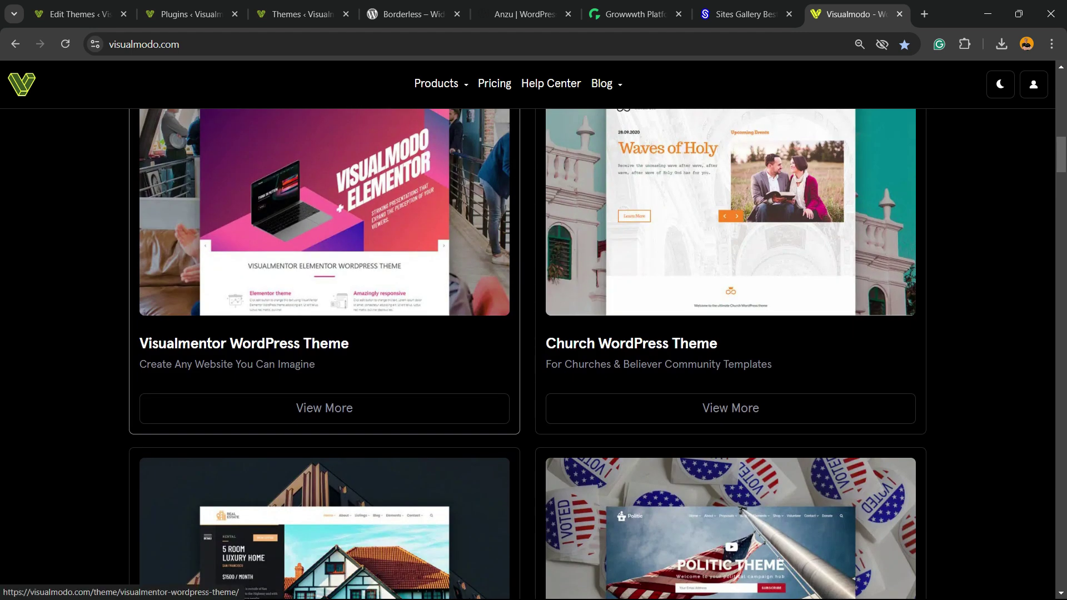
scroll(324, 375, down, 2)
scroll(324, 375, down, 2)
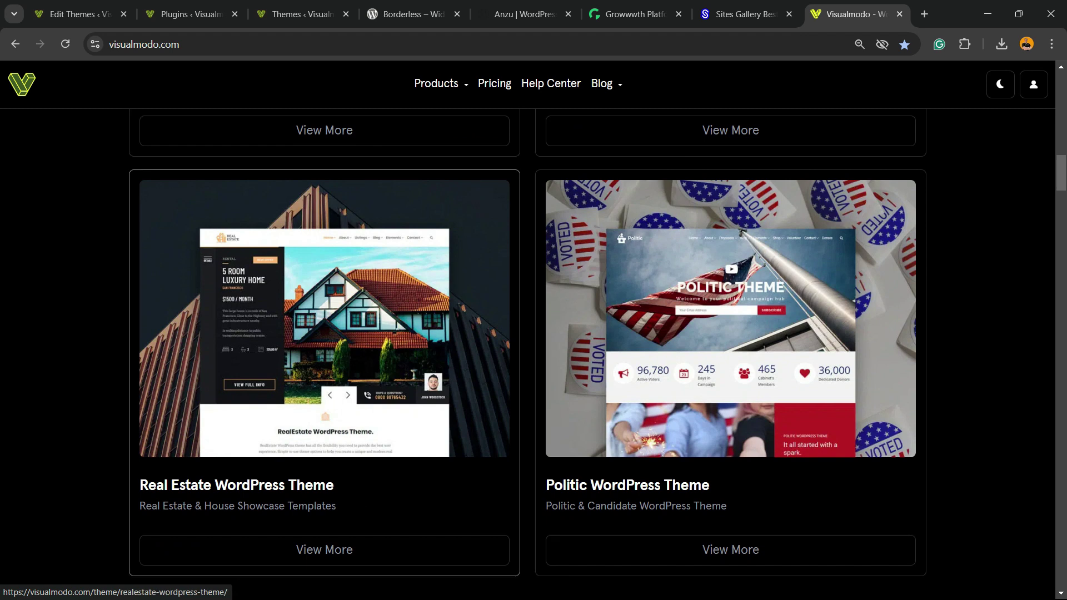
scroll(324, 375, down, 2)
scroll(324, 375, down, 1)
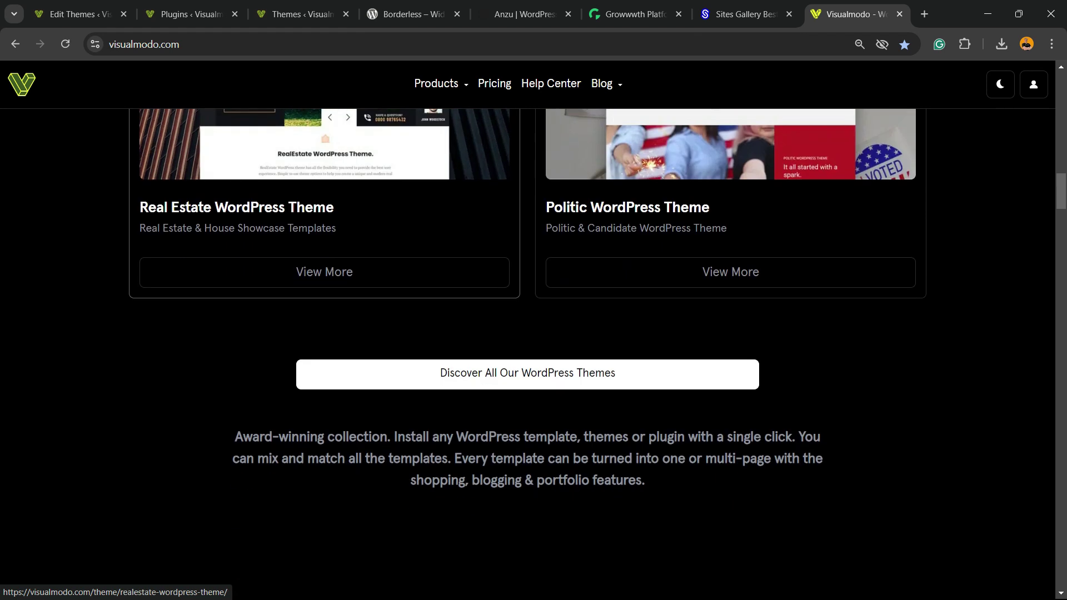
scroll(325, 375, down, 3)
scroll(528, 375, down, 1)
scroll(527, 375, down, 2)
scroll(527, 375, down, 1)
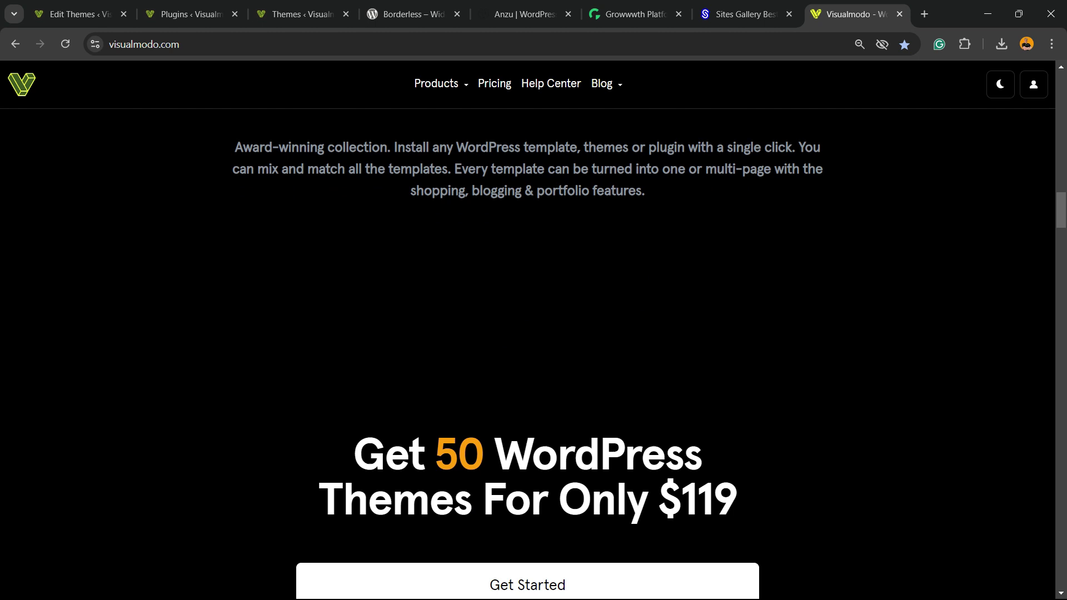
scroll(526, 375, down, 2)
scroll(527, 375, down, 3)
scroll(527, 375, down, 3)
scroll(527, 376, down, 2)
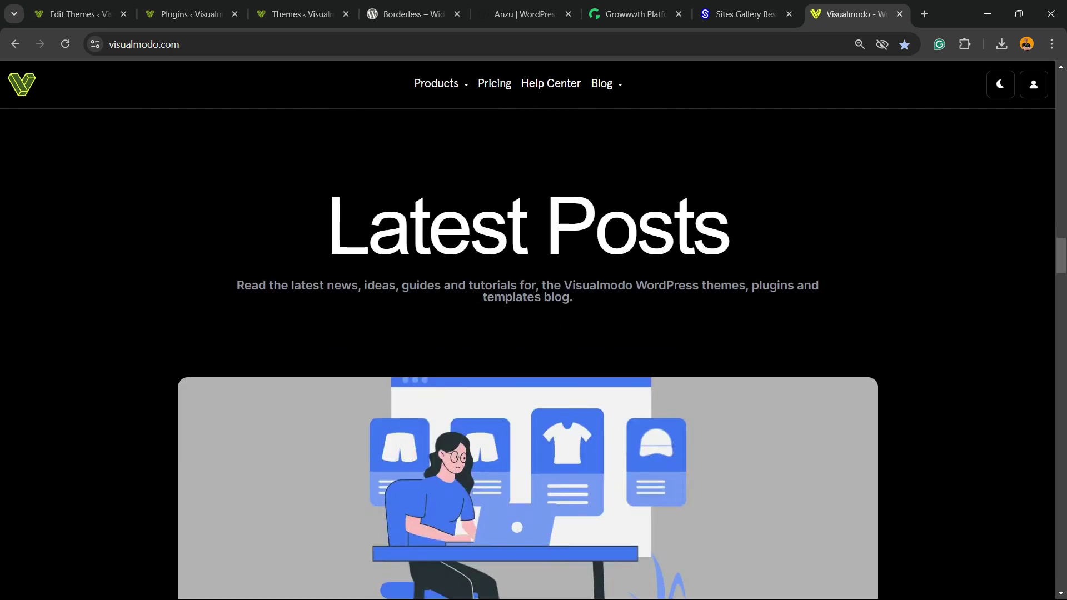
scroll(527, 375, down, 3)
scroll(526, 375, down, 3)
scroll(527, 375, down, 3)
scroll(528, 376, down, 1)
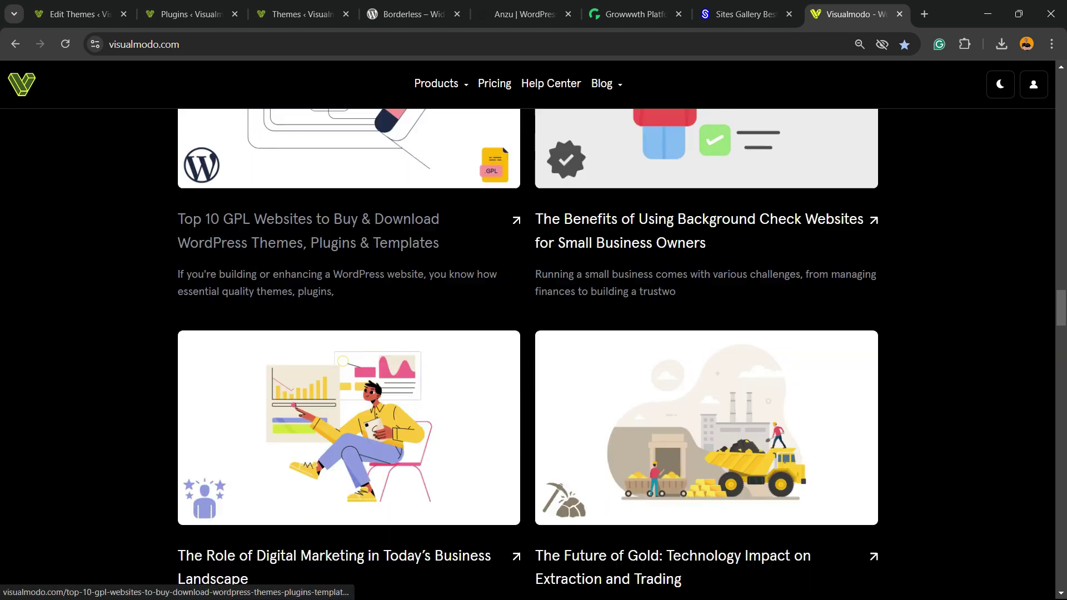
scroll(527, 375, down, 2)
scroll(527, 375, down, 3)
scroll(527, 375, down, 2)
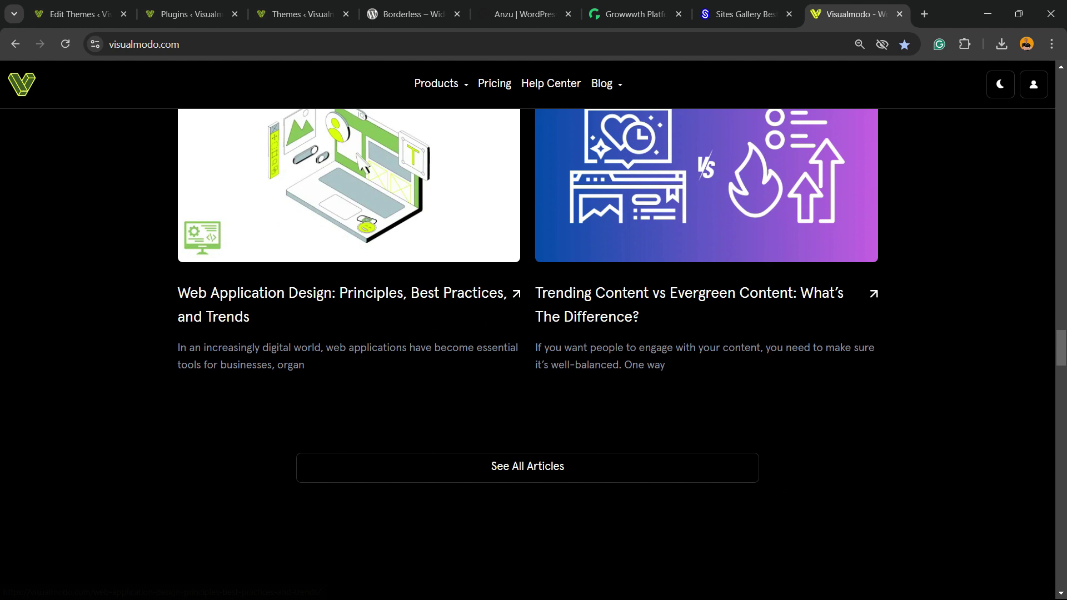
scroll(526, 375, down, 1)
scroll(527, 376, down, 3)
scroll(527, 375, down, 2)
scroll(527, 375, down, 2)
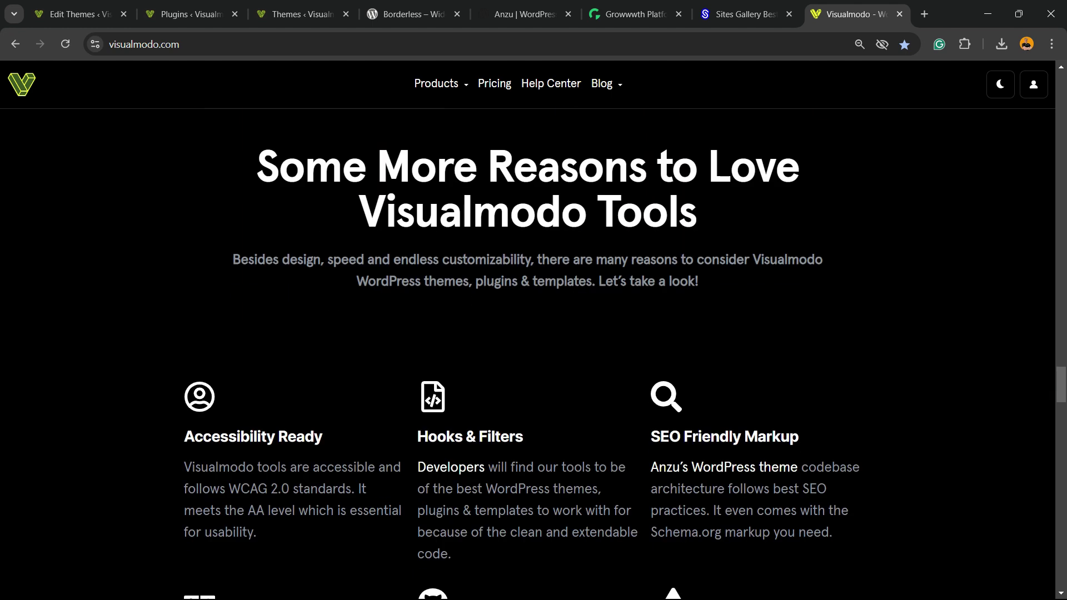
scroll(527, 375, down, 2)
scroll(526, 375, down, 4)
scroll(528, 375, down, 3)
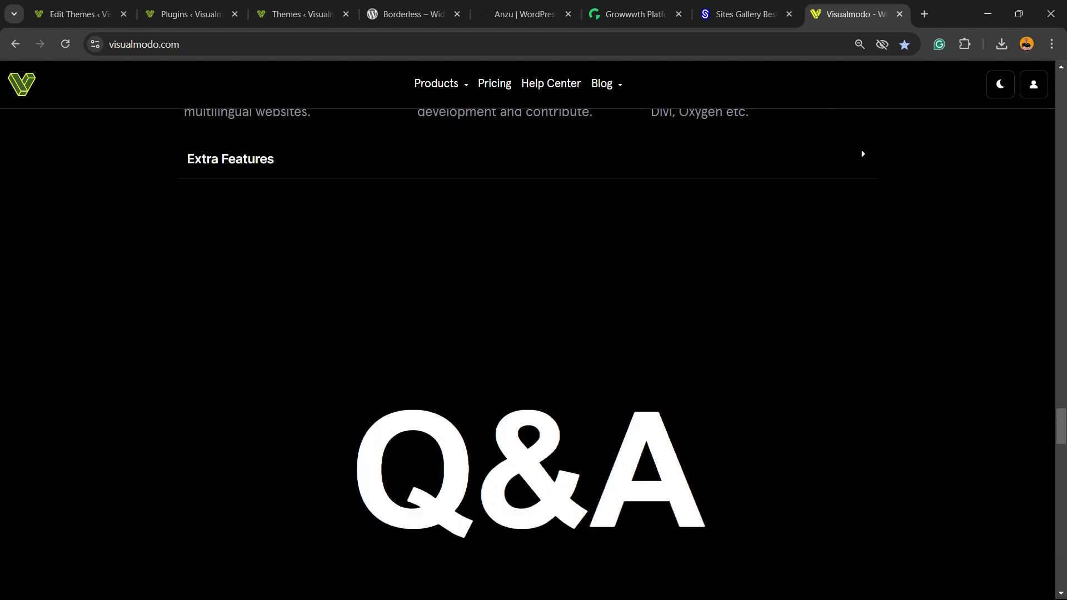
scroll(534, 334, down, 4)
scroll(533, 334, down, 4)
scroll(533, 334, down, 3)
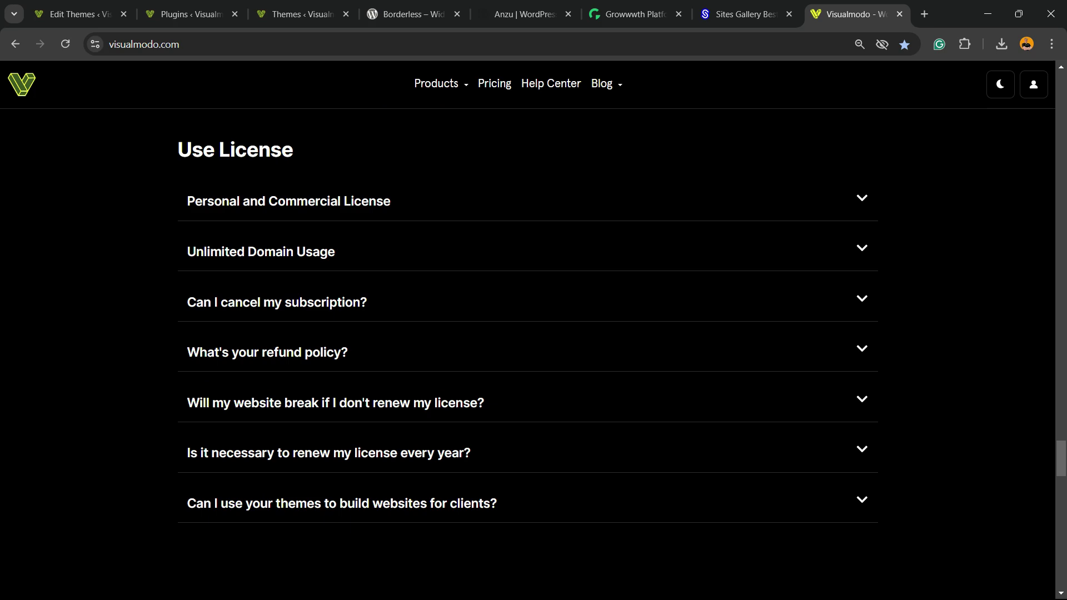